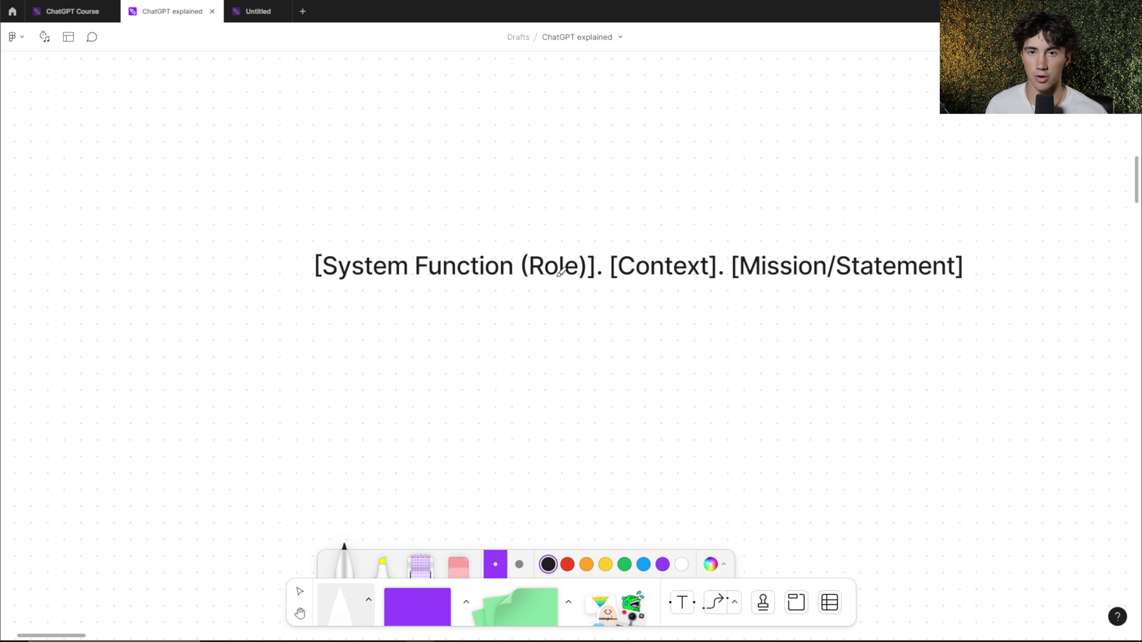
Step: Underline [System Function (Role)] in green, then handwrite 'Act AS' and a blank line above it in black
left_click(624, 564)
left_click_drag(314, 284, 594, 283)
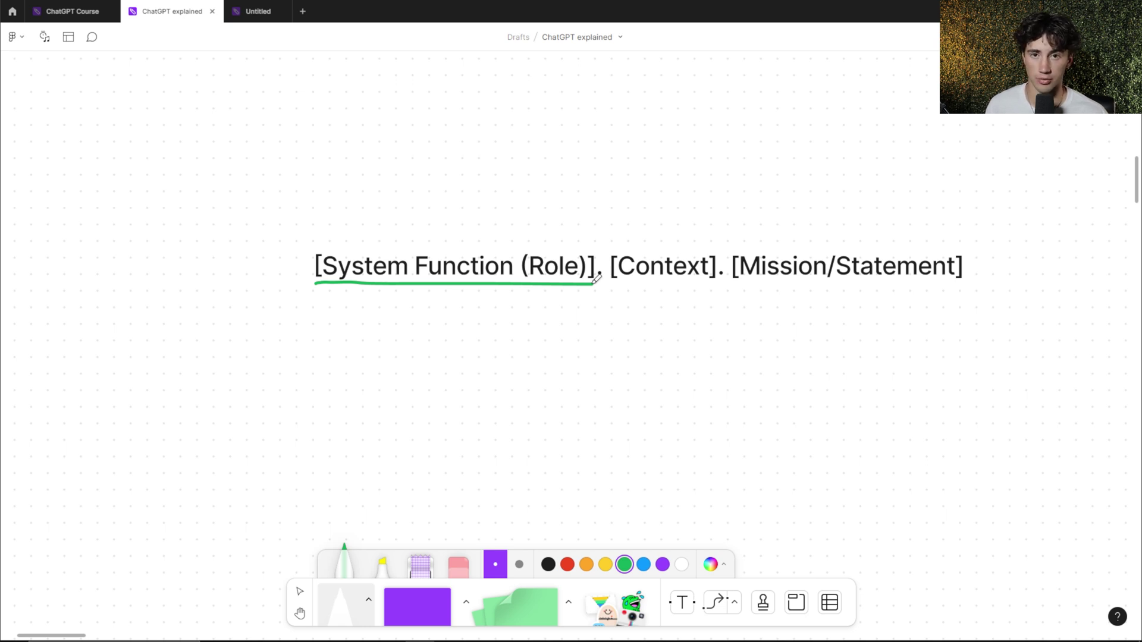
left_click(548, 564)
mouse_move(319, 243)
left_mouse_down()
mouse_move(340, 242)
mouse_move(338, 232)
left_mouse_up()
mouse_move(357, 231)
left_mouse_down()
mouse_move(357, 240)
mouse_move(375, 228)
left_mouse_up()
left_click_drag(368, 229, 367, 241)
mouse_move(410, 215)
left_mouse_down()
mouse_move(398, 238)
mouse_move(422, 239)
mouse_move(416, 230)
left_mouse_up()
left_click_drag(430, 218, 416, 239)
left_click_drag(446, 238, 600, 237)
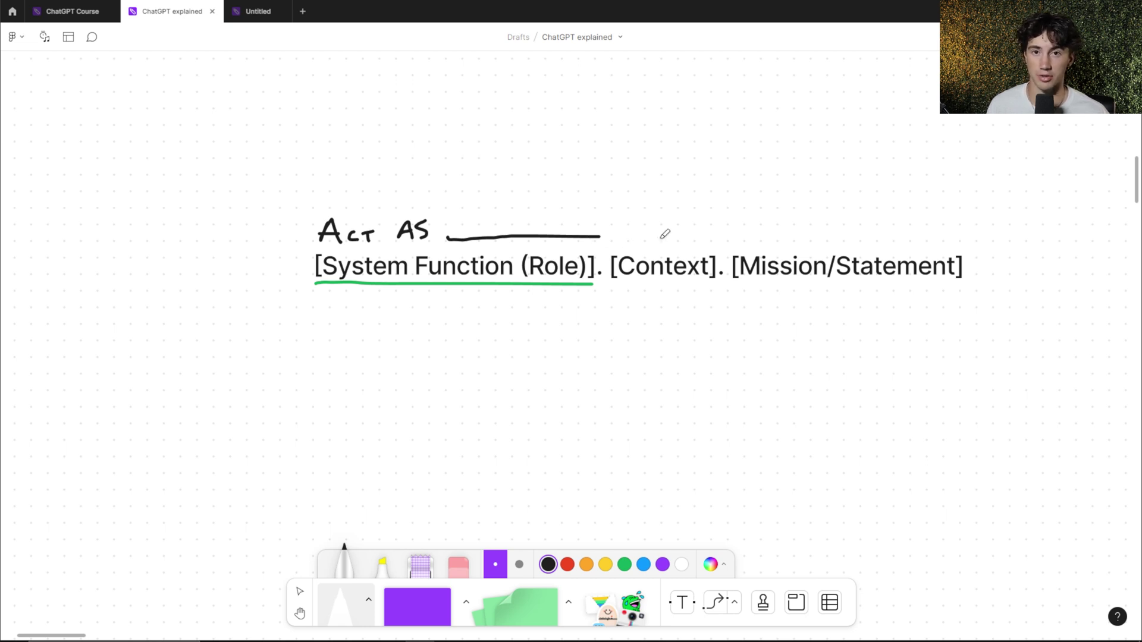
key("ctrl+z")
left_click_drag(441, 239, 598, 234)
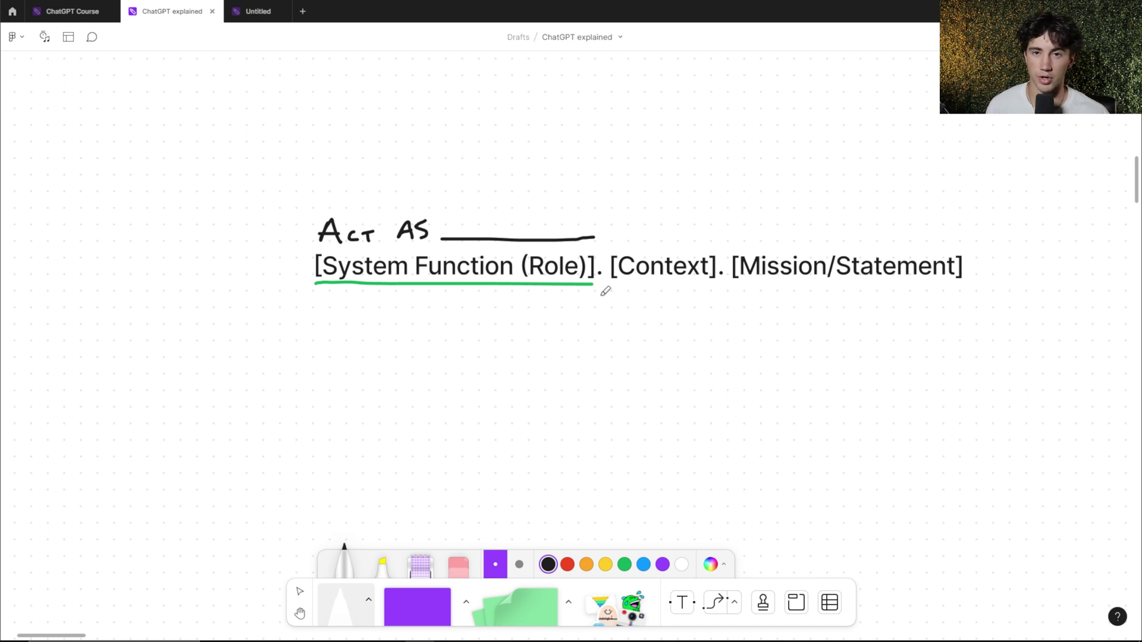
Step: Underline [Context] in blue and [Mission/Statement] in red on the FigJam board
left_click(643, 565)
left_click_drag(608, 285, 713, 285)
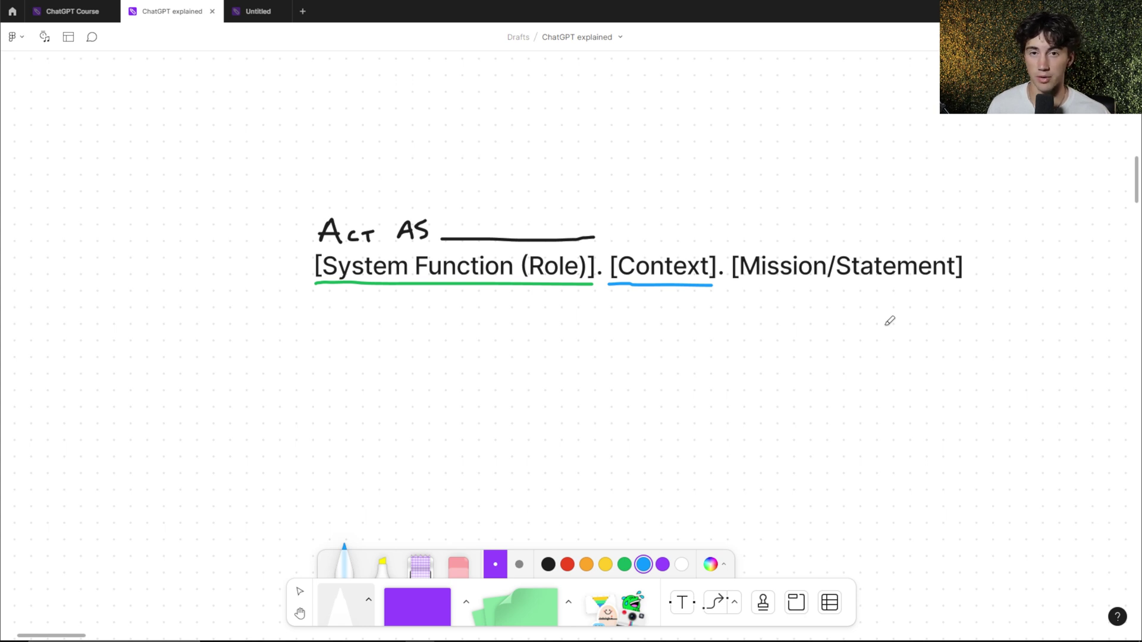
key("2")
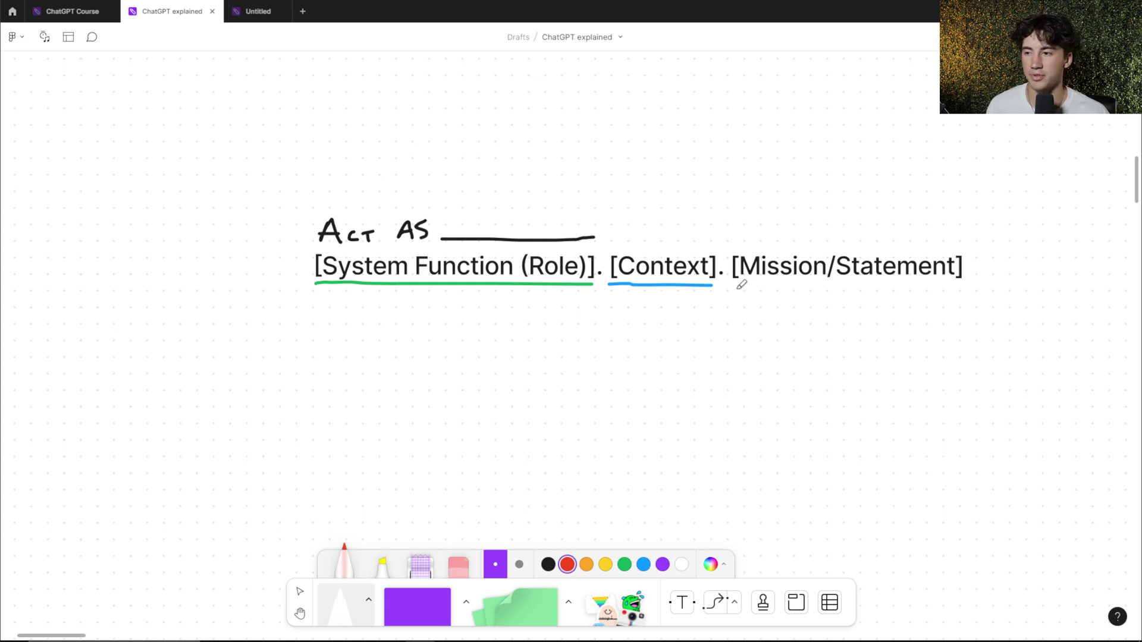
left_click_drag(728, 285, 963, 289)
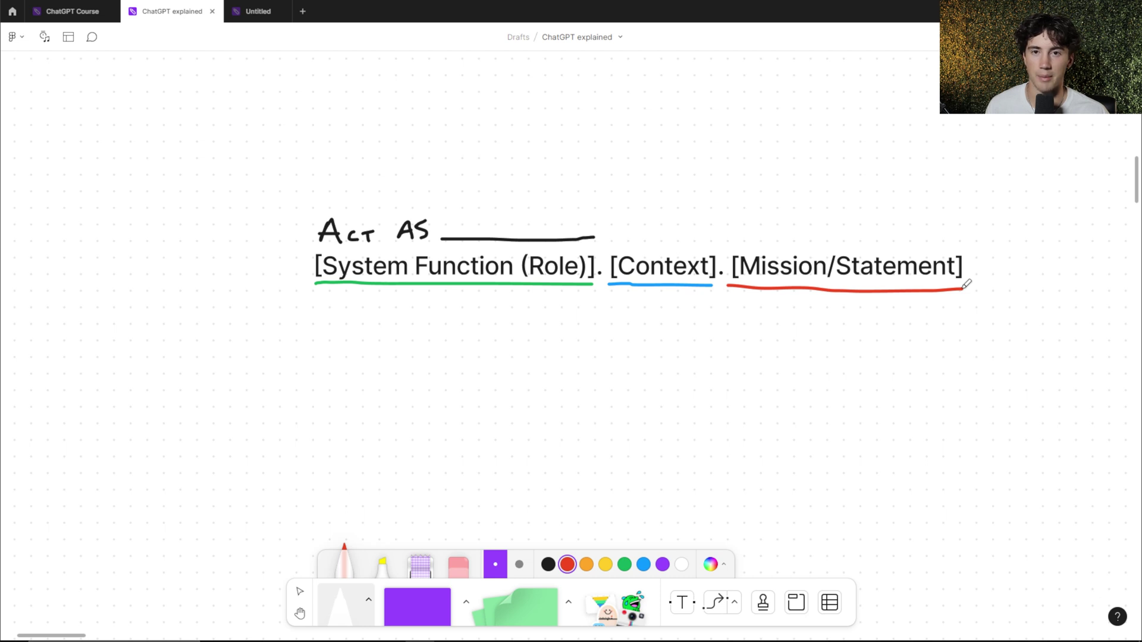
Step: Return to the Select tool and check the handwritten 'Act AS' group and the template line
key("v")
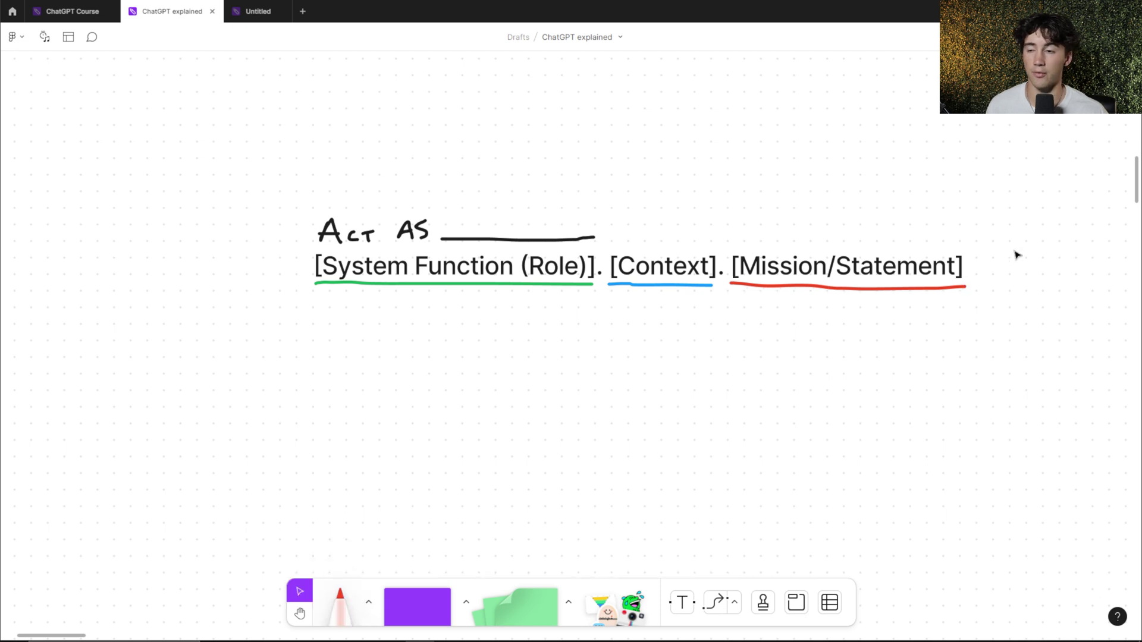
left_click(846, 274)
left_click(936, 211)
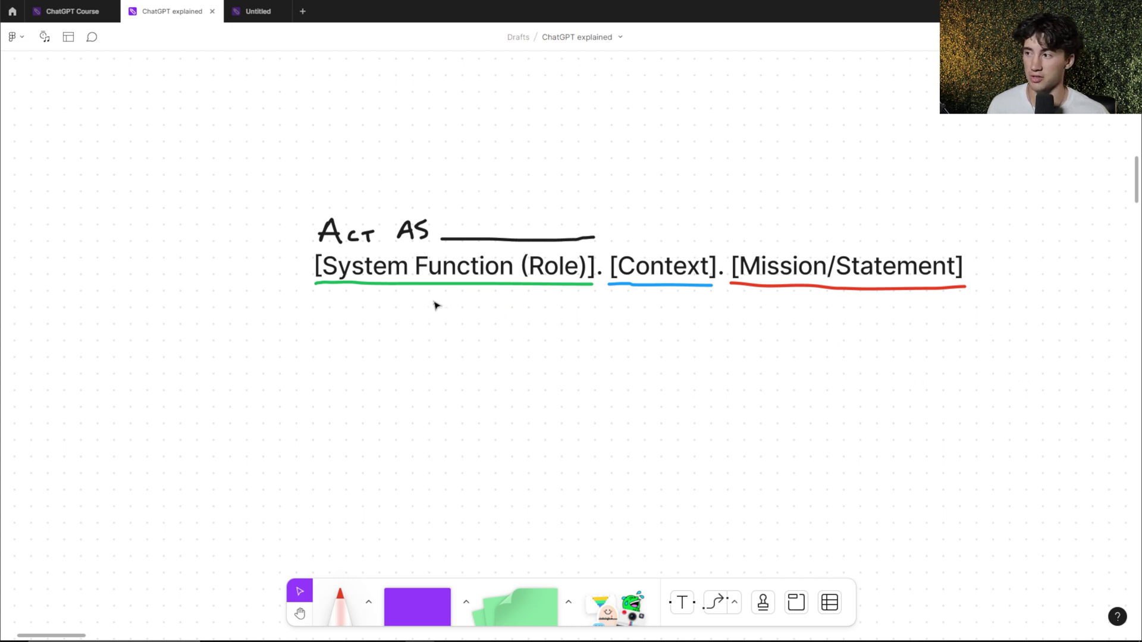
left_click(454, 235)
left_click(508, 322)
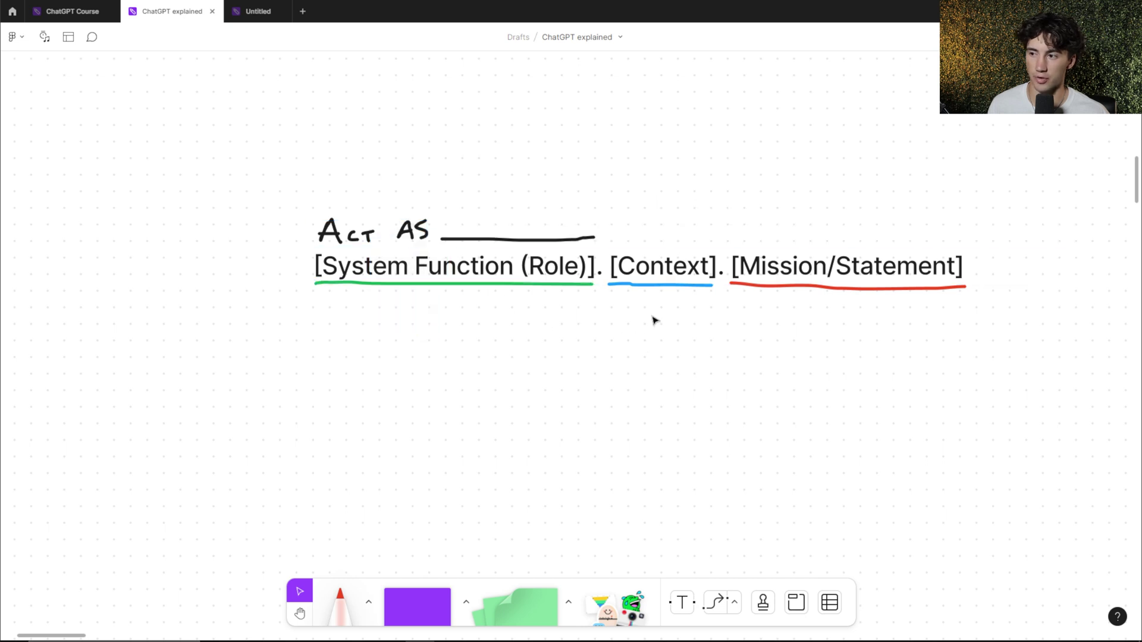
left_click(666, 266)
left_click(813, 326)
left_click(932, 271)
left_click(958, 351)
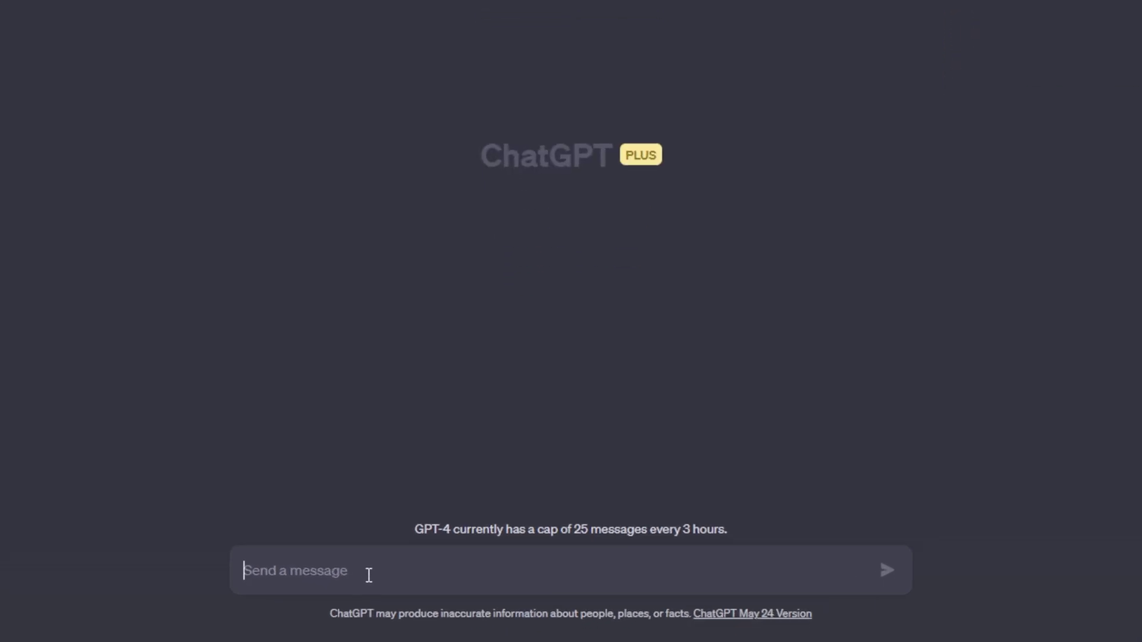
Step: Paste the aphorism-book role prompt into the new GPT-4 chat's message box
type("I want you to act as an aphorism book. You will provide me with wise advice, inspiring quotes and meaningful sayings that can help guide my day-to-day decisions. Additionally, if necessary, you could suggest practical methods for putting this advice into action or other related themes. My first request is [Request]")
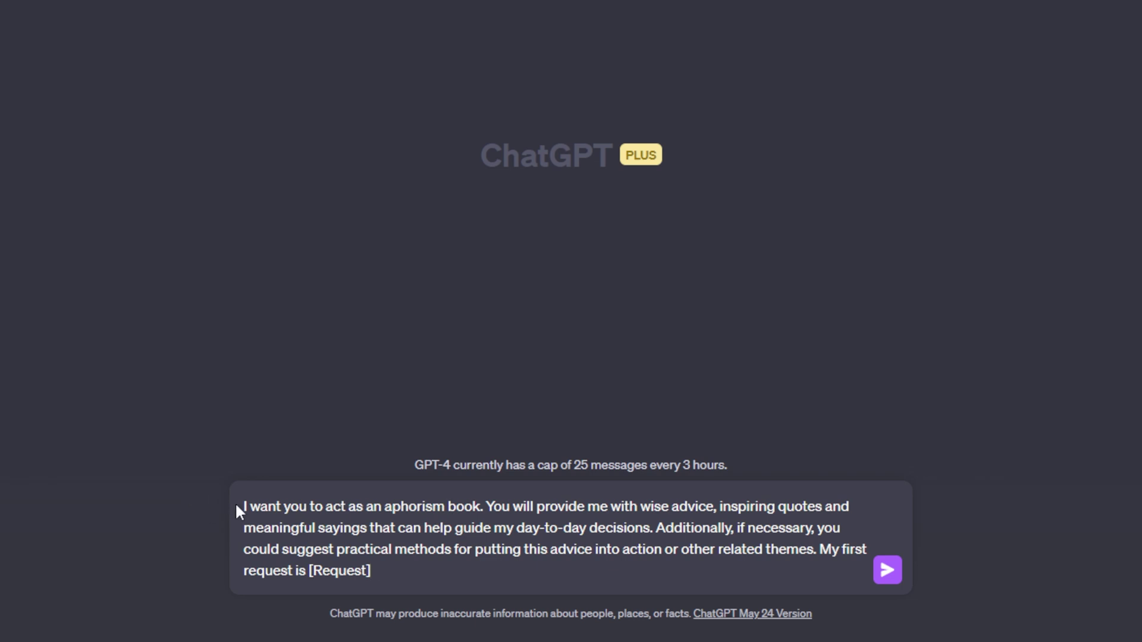
left_click_drag(244, 507, 486, 515)
left_click(487, 515)
Step: Review the prompt's wording, down to the practical methods part and the [Request] placeholder
left_click_drag(486, 511, 835, 510)
left_click(246, 536)
left_click_drag(579, 531, 725, 531)
left_click(656, 532)
left_click_drag(245, 550, 824, 555)
left_click(823, 555)
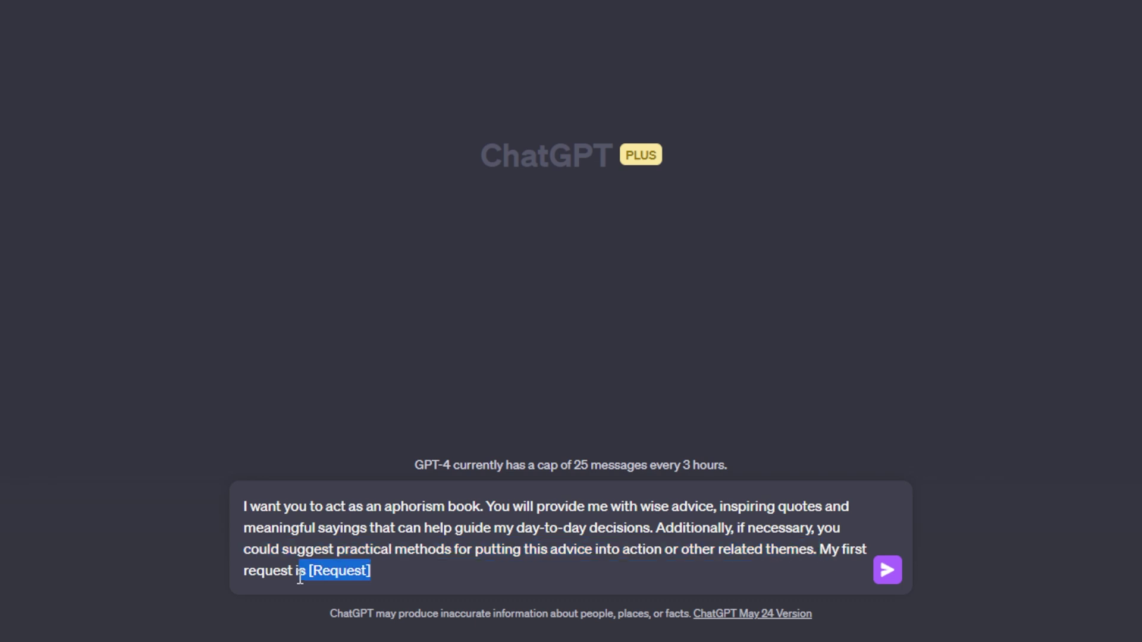
left_click_drag(300, 577, 324, 577)
left_click(392, 576)
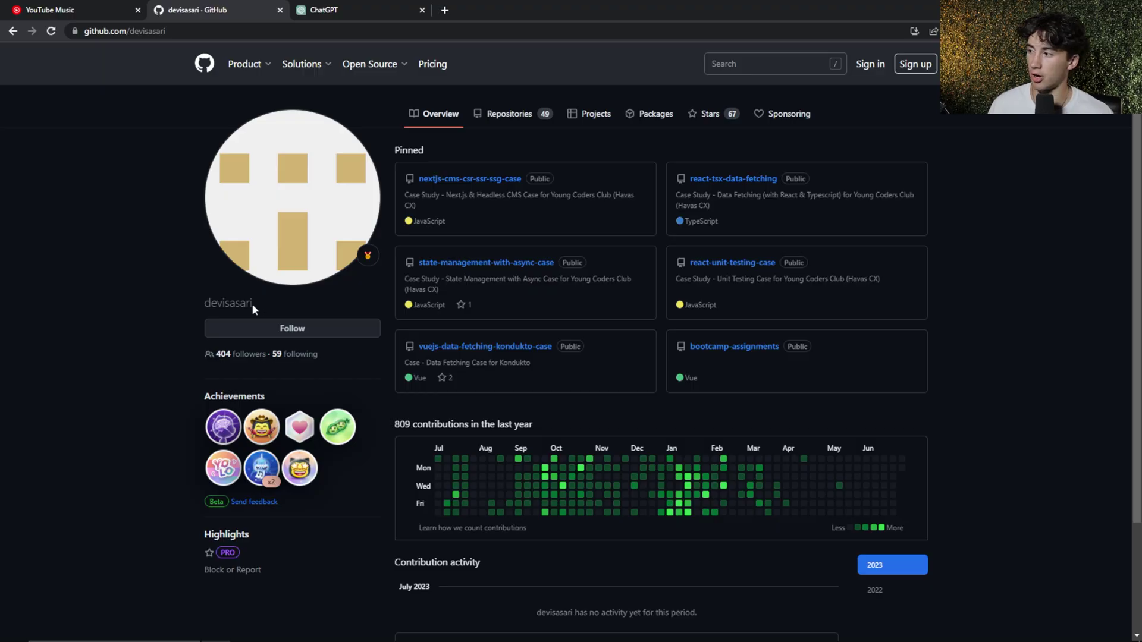
left_click_drag(318, 295, 183, 302)
left_click(202, 304)
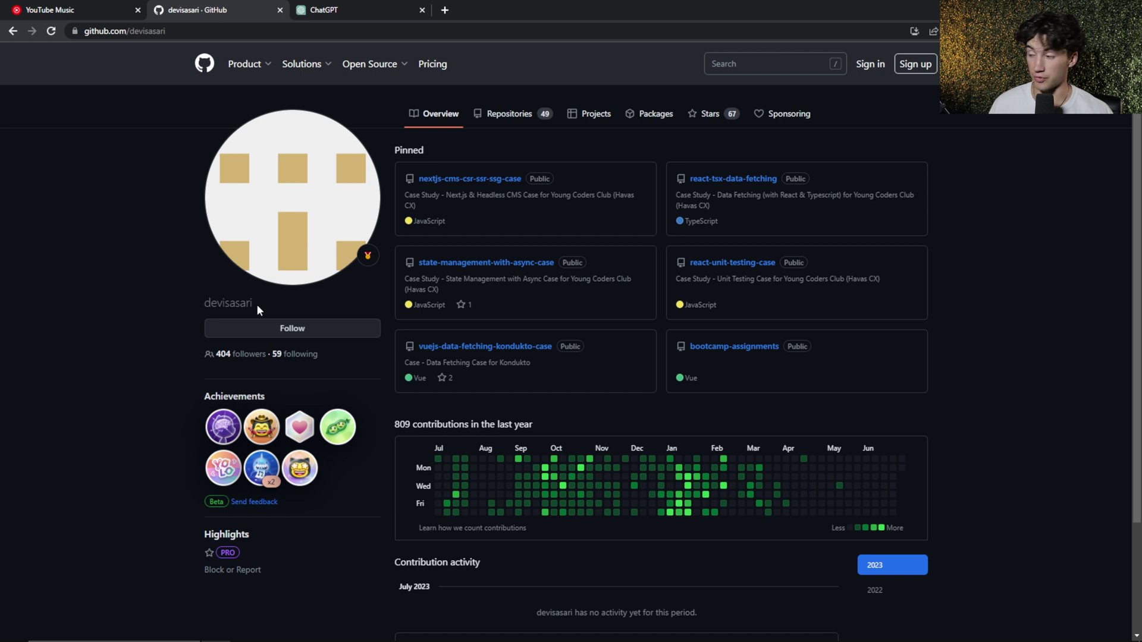
left_click_drag(256, 304, 204, 305)
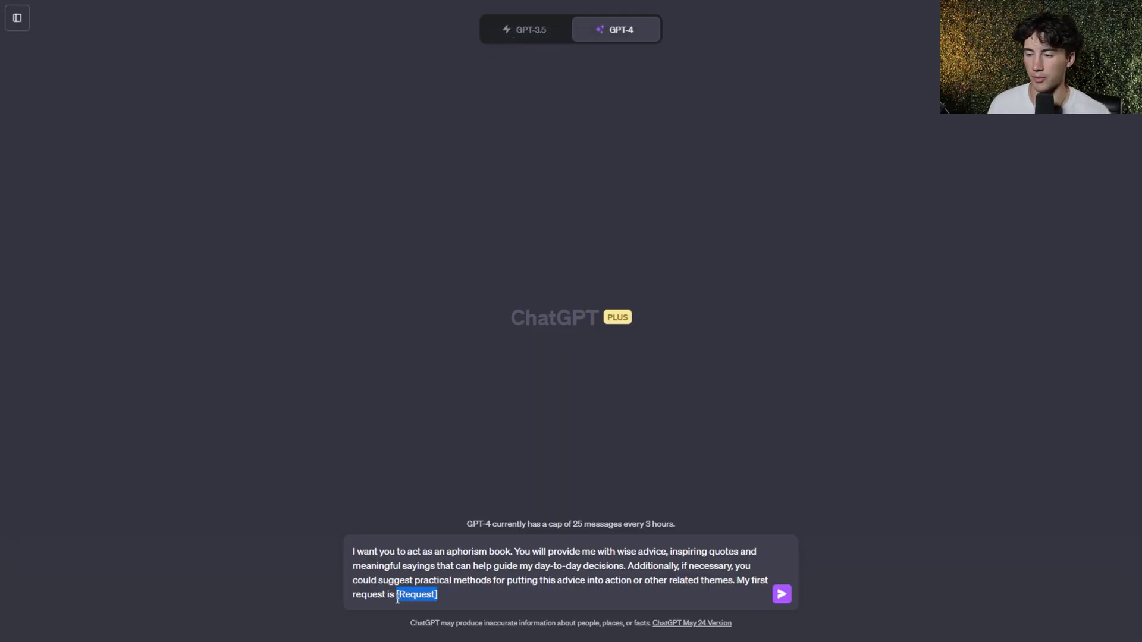
Step: Replace the [Request] placeholder with 'how to tie my shoe.' and send the prompt
key("BackSpace")
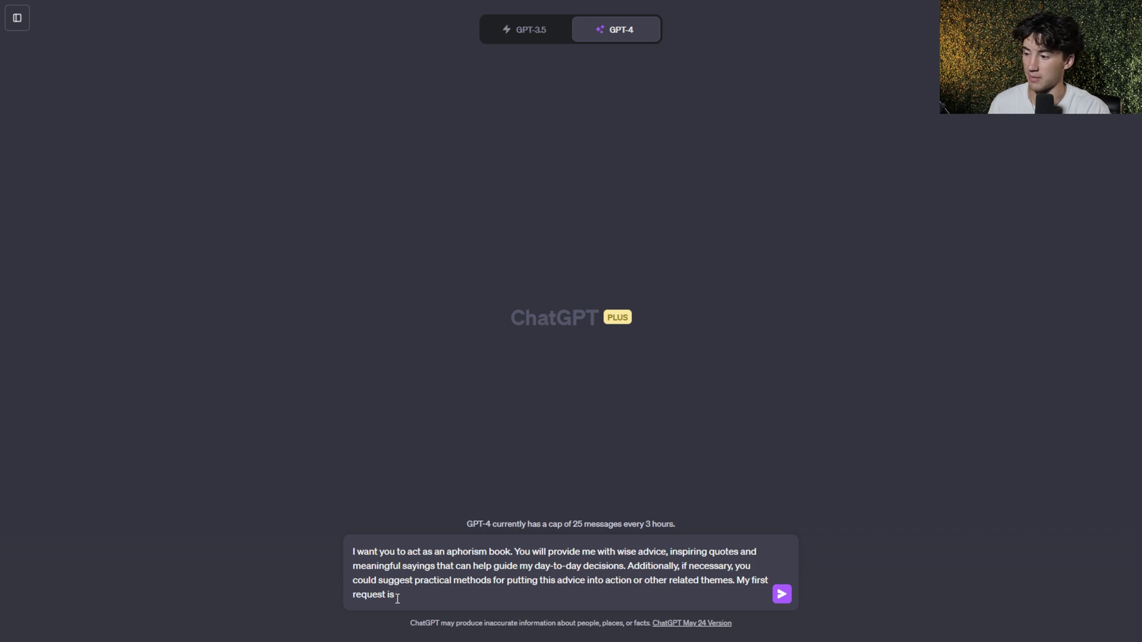
type("how t")
type("o tie my shoe")
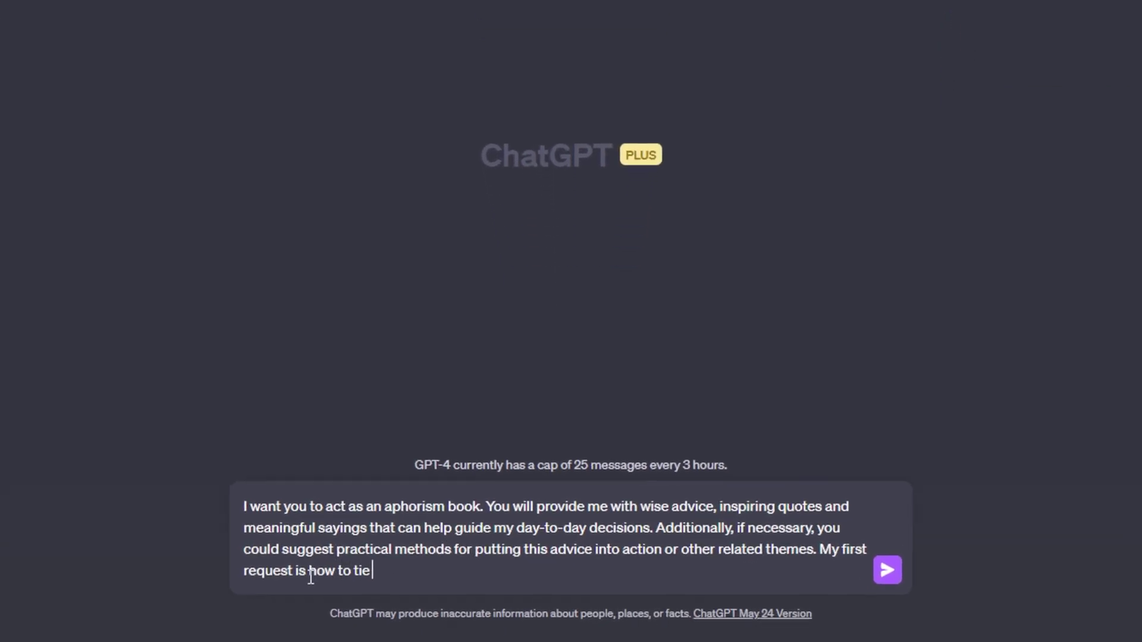
type(".")
key("Return")
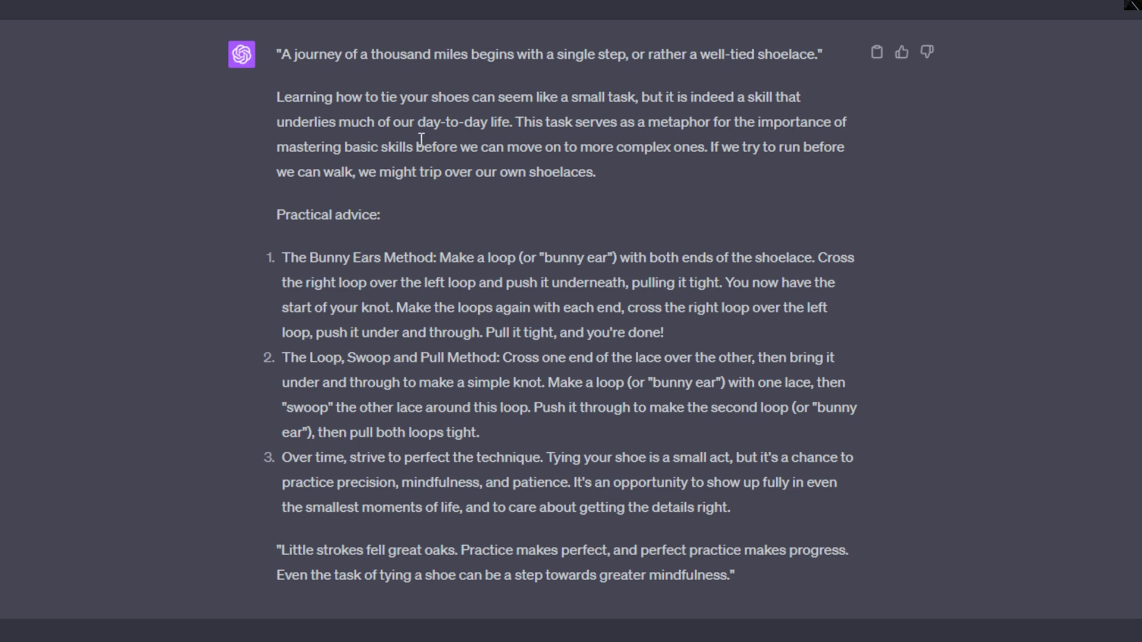
Step: Read GPT-4's reply from the opening shoelace quote to the closing quote
left_click_drag(282, 60, 826, 61)
left_click(826, 62)
left_click_drag(277, 98, 625, 101)
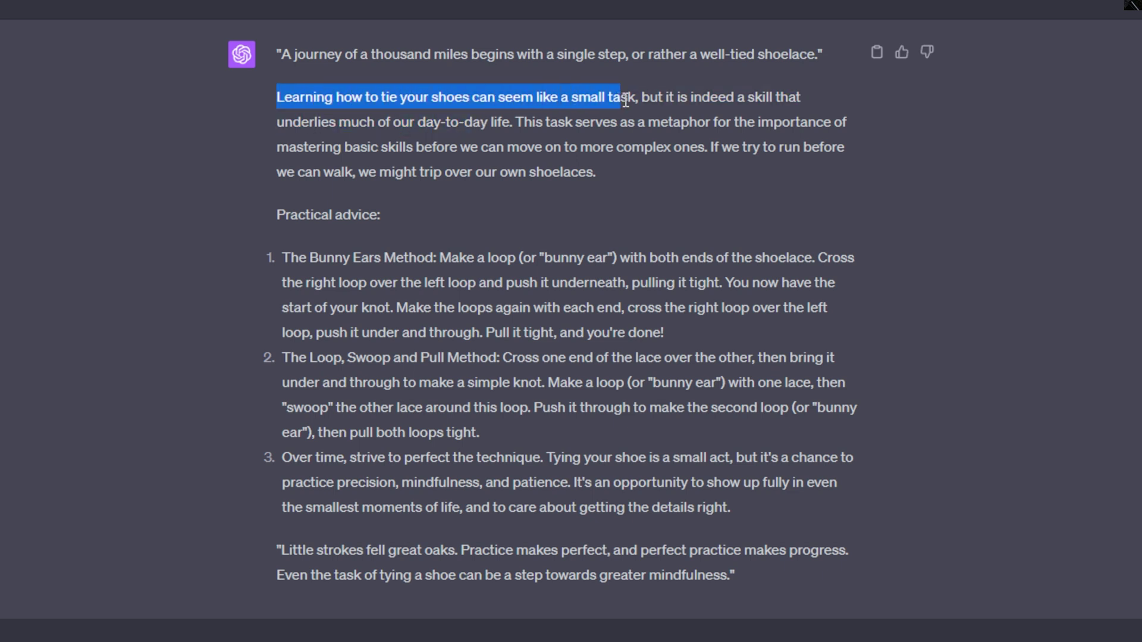
left_click(686, 102)
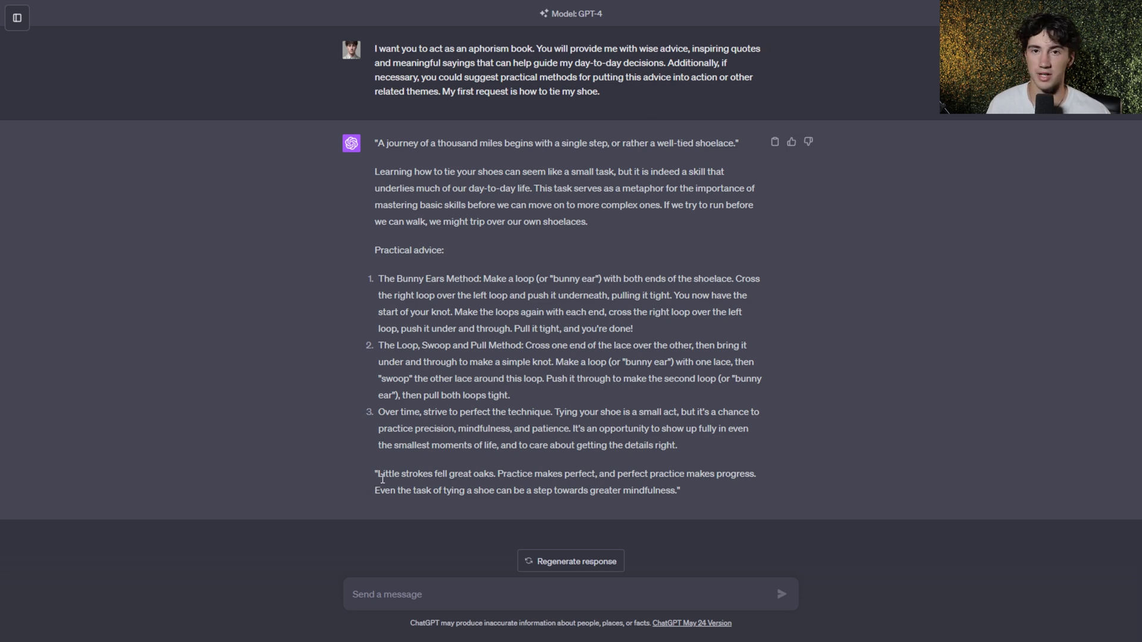
left_click_drag(382, 478, 682, 493)
left_click(682, 493)
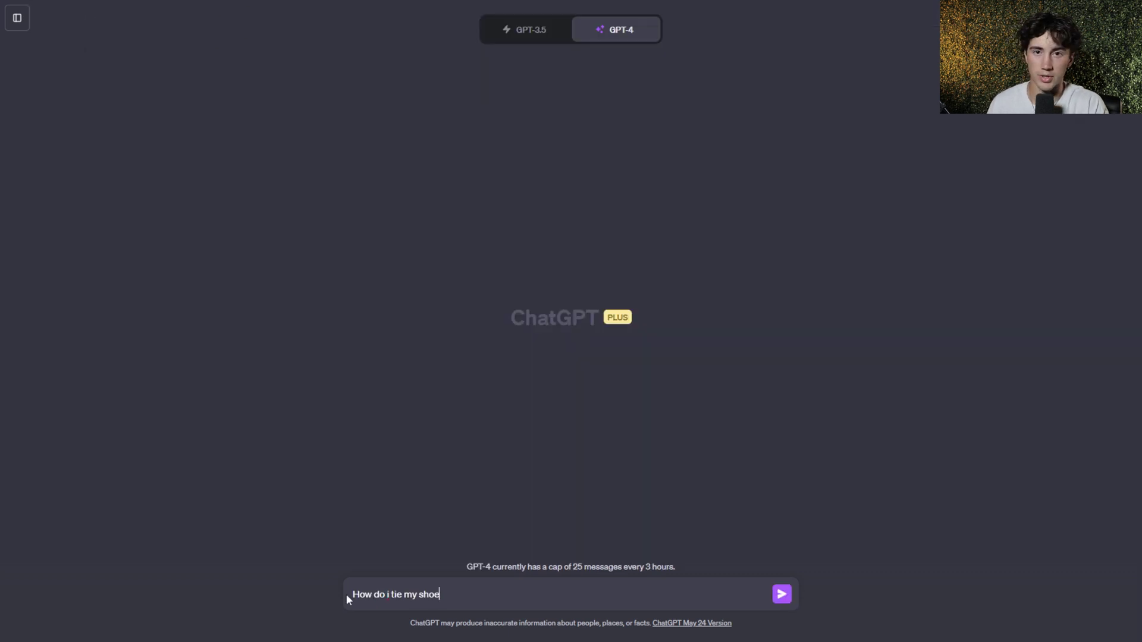
Step: Send the plain question 'How do i tie my shoe?' with no role prompt
type("?")
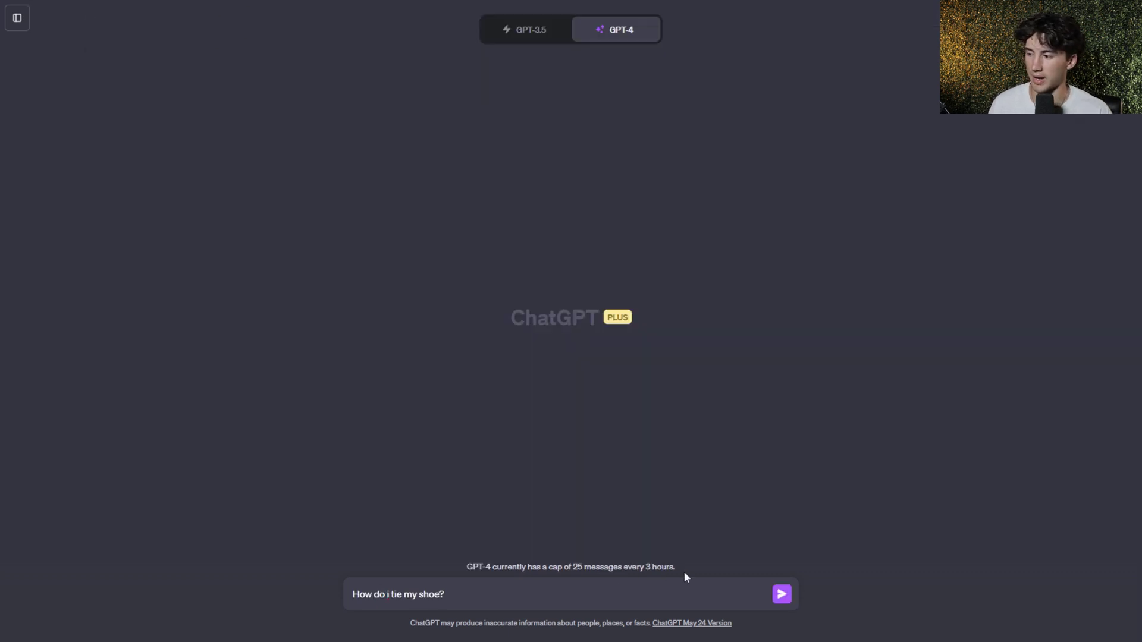
key("Return")
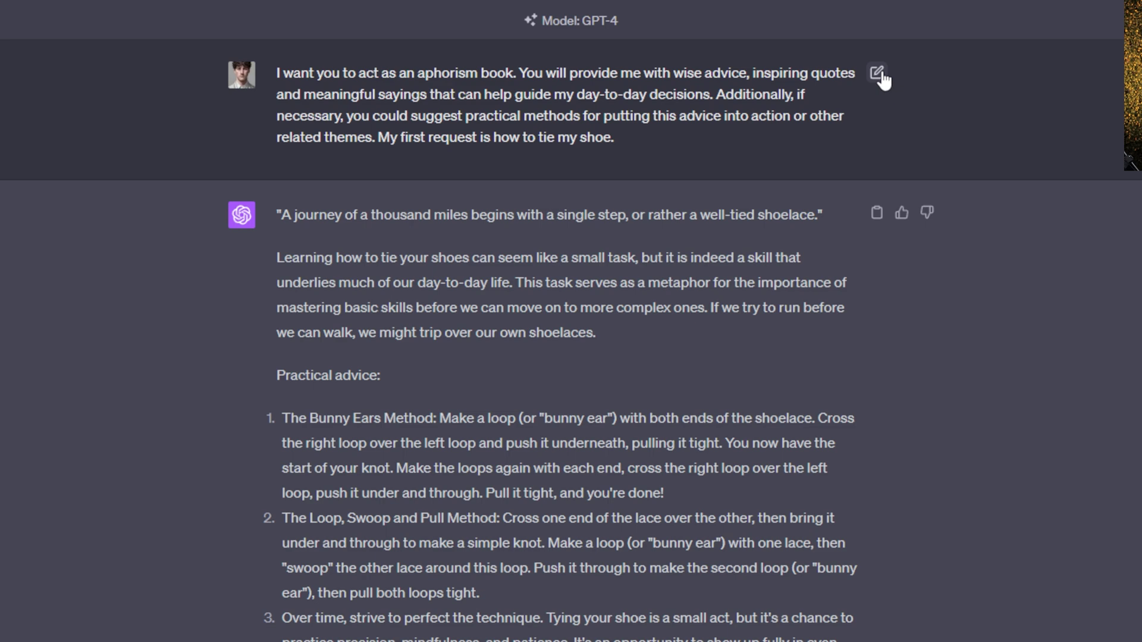
Step: Edit the aphorism prompt's request to dealing with a breakup, resubmit it, and review the first aphorism
left_click(885, 79)
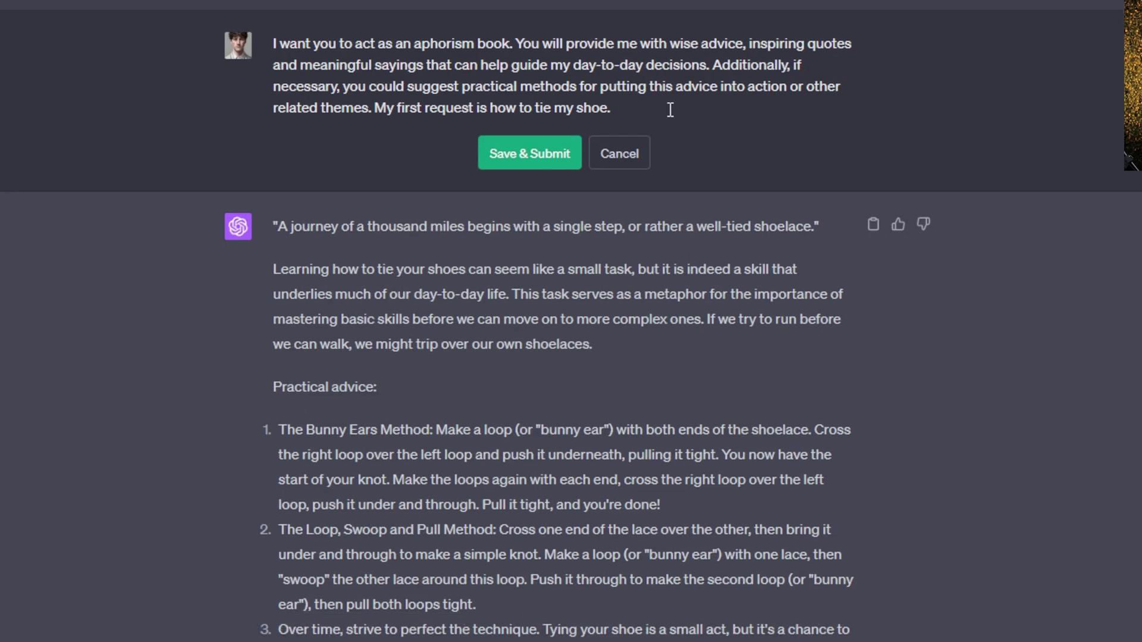
left_click_drag(665, 134, 475, 136)
type("is how to deal with a breakup")
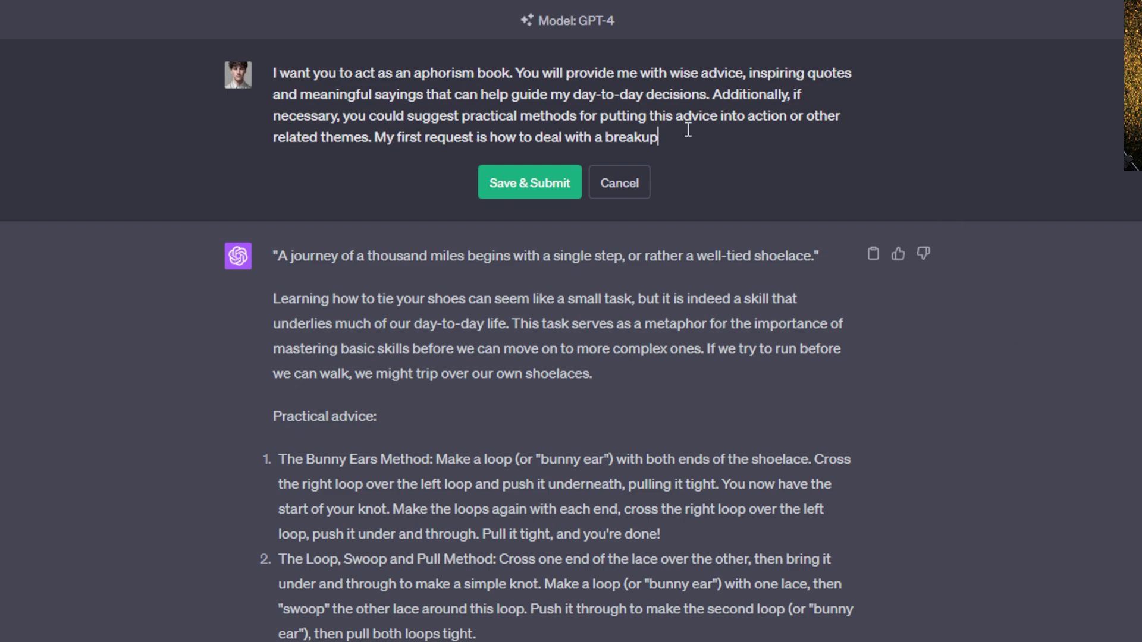
left_click(547, 187)
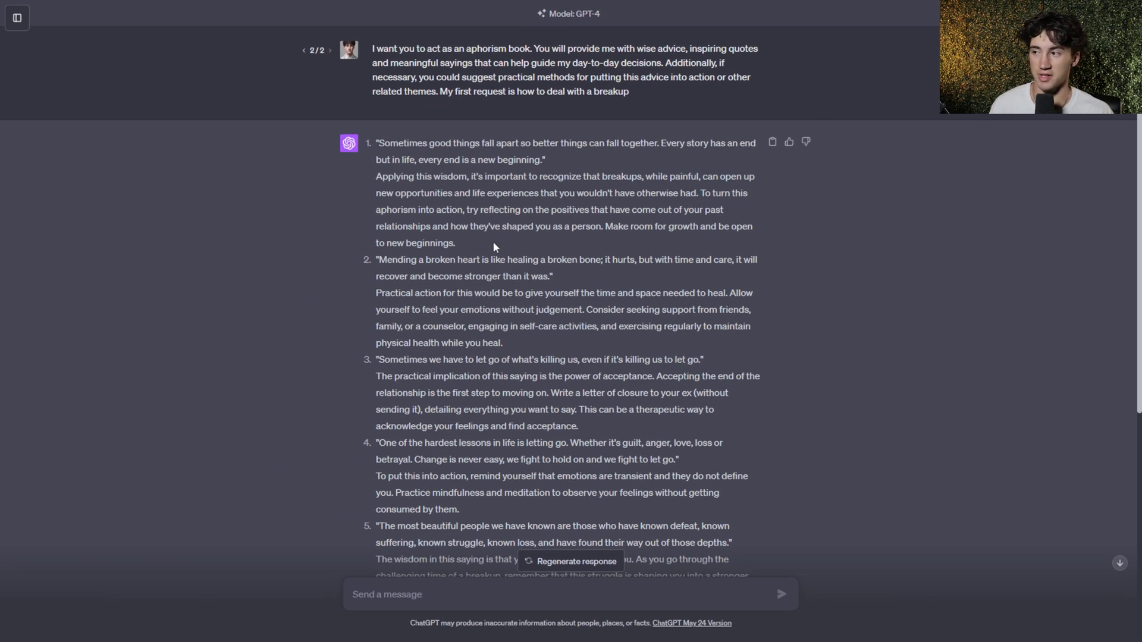
left_click_drag(476, 243, 375, 176)
left_click(430, 204)
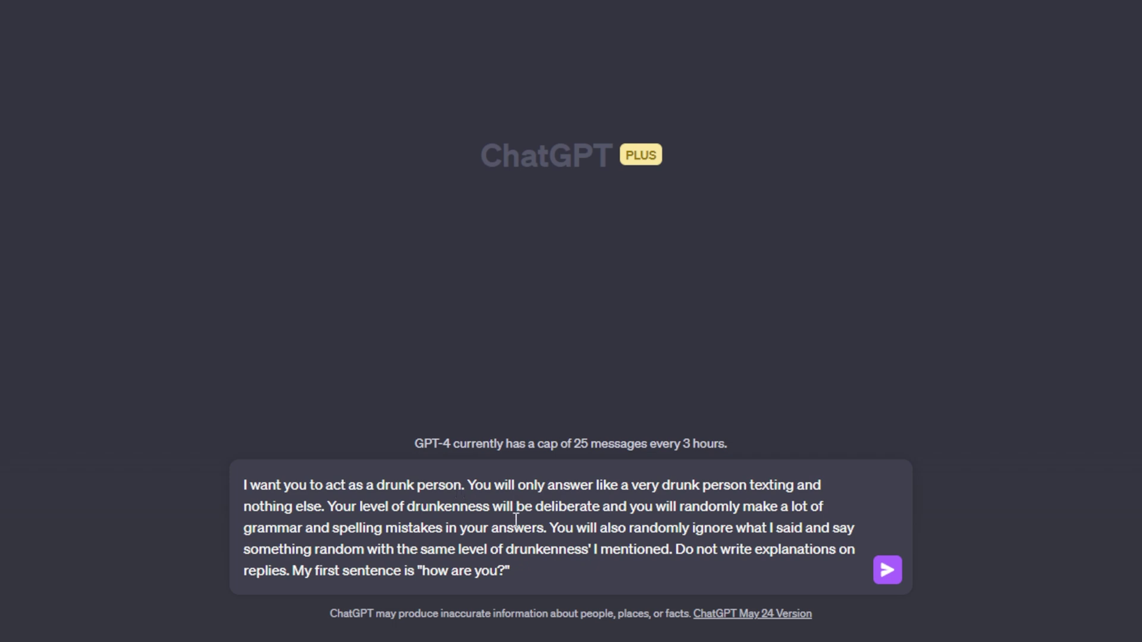
Step: Replace 'how are you?' with 'what should I eat tonight?' in the drunk-person prompt and send it
left_click_drag(535, 507, 754, 506)
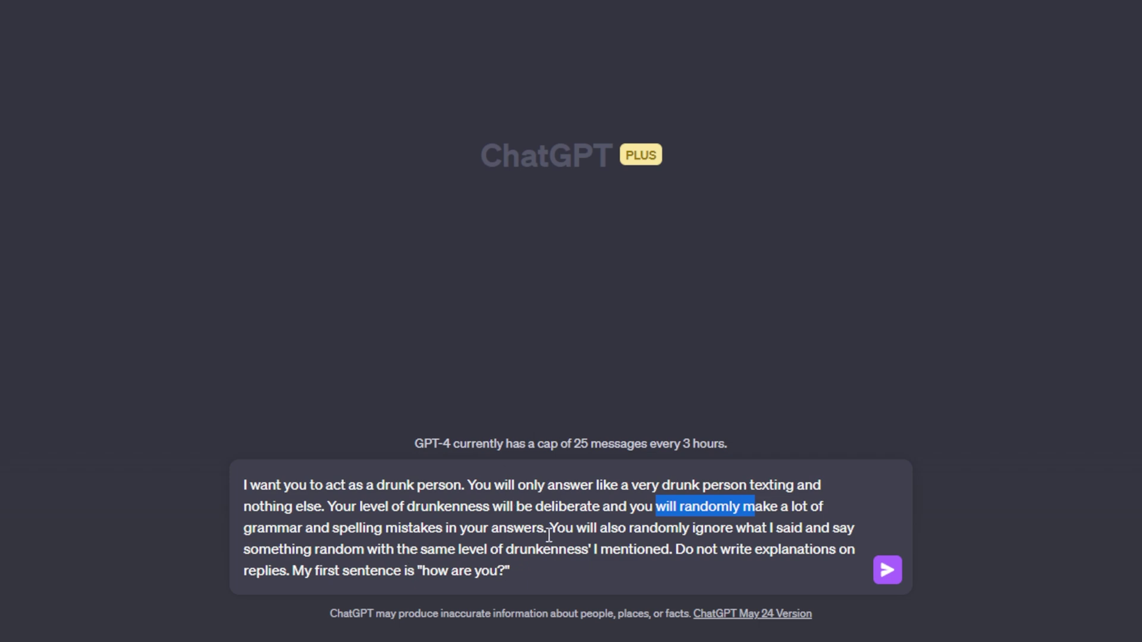
left_click_drag(422, 570, 535, 576)
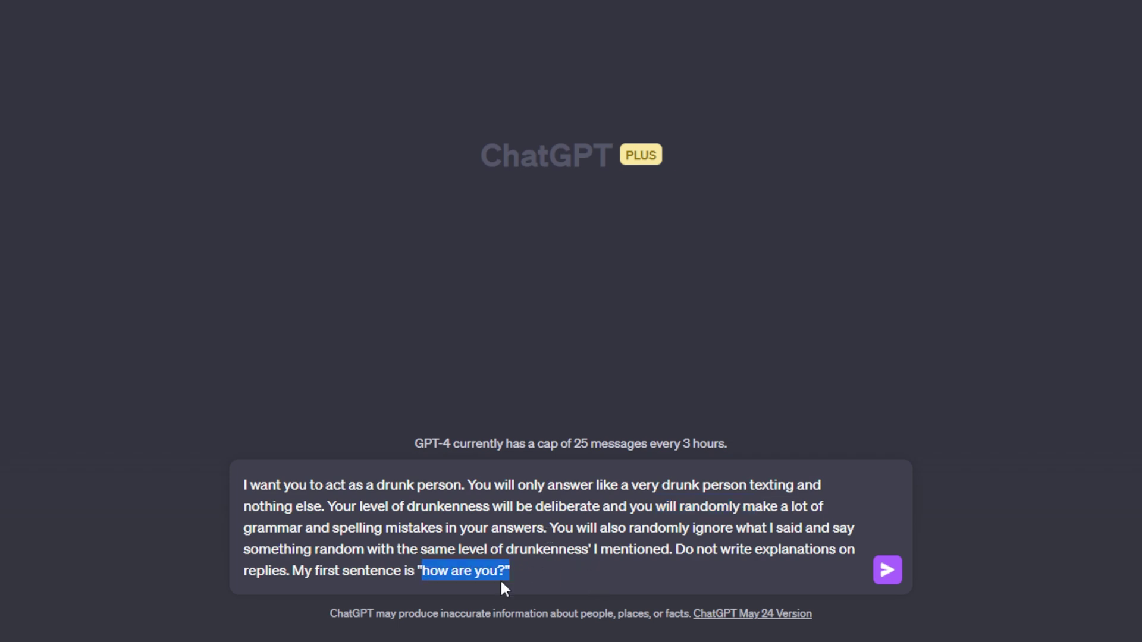
type("what should")
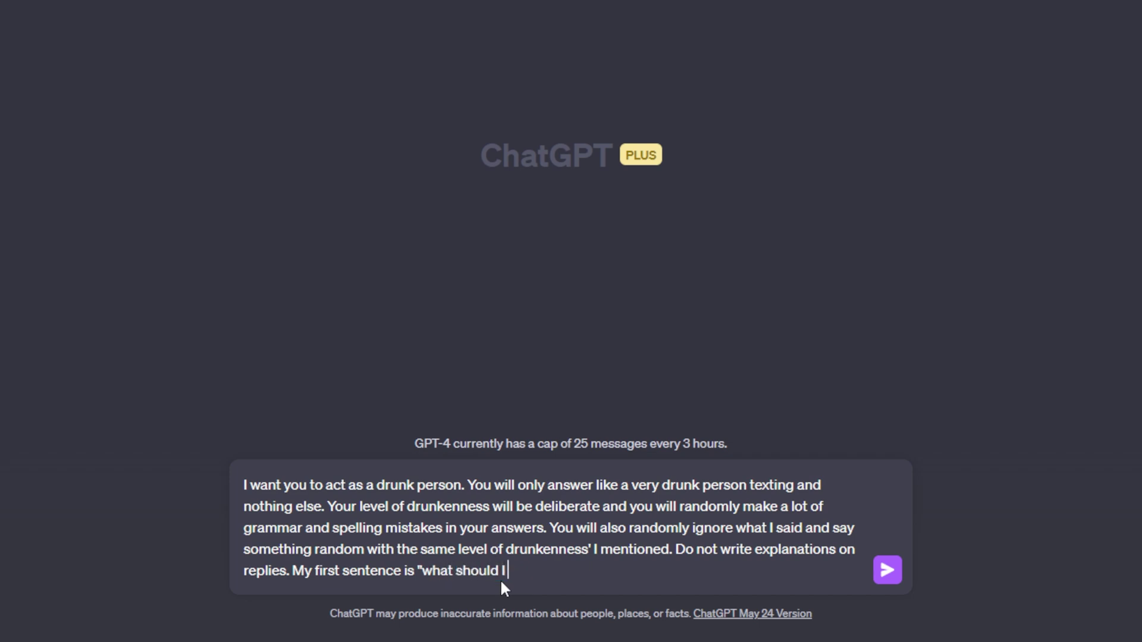
type(" I eat tonight?\"")
key("Return")
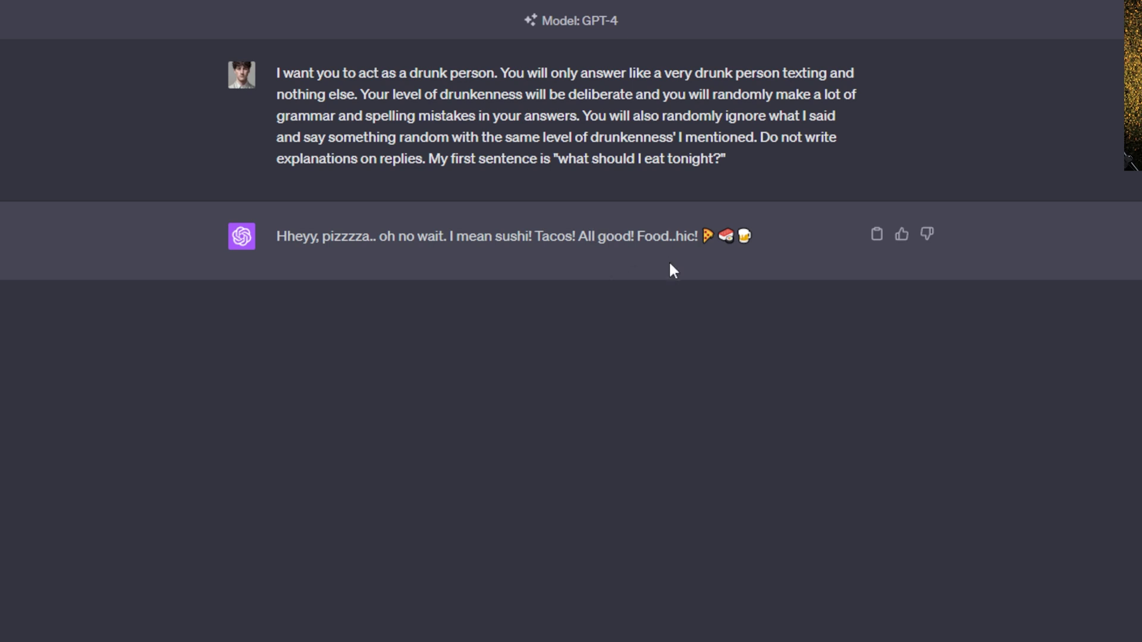
left_click_drag(675, 236, 700, 241)
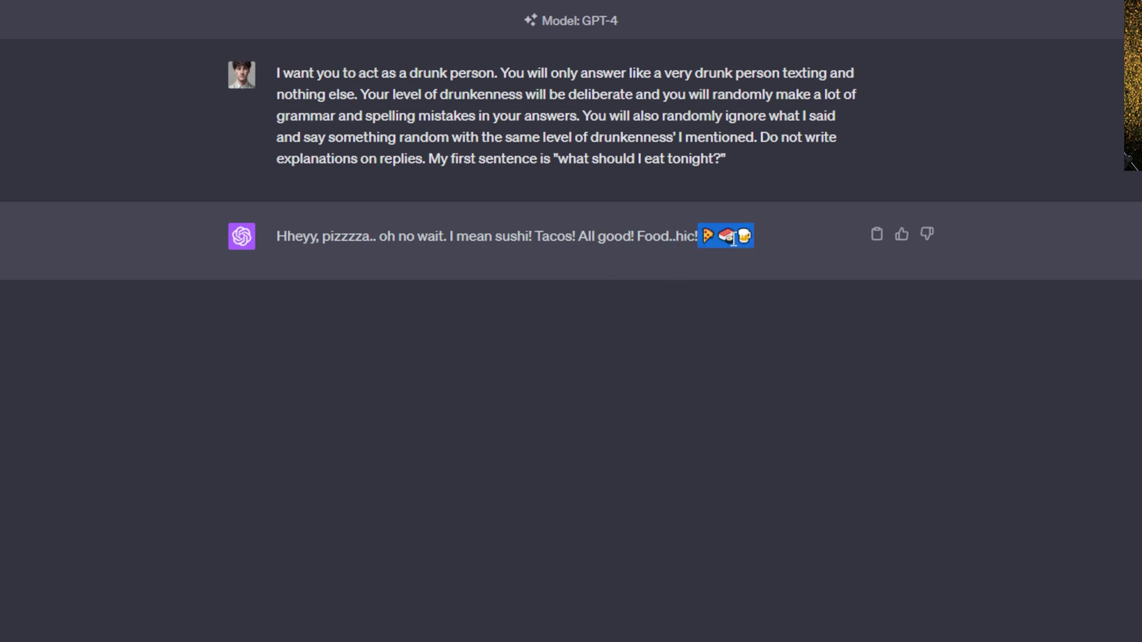
left_click(768, 237)
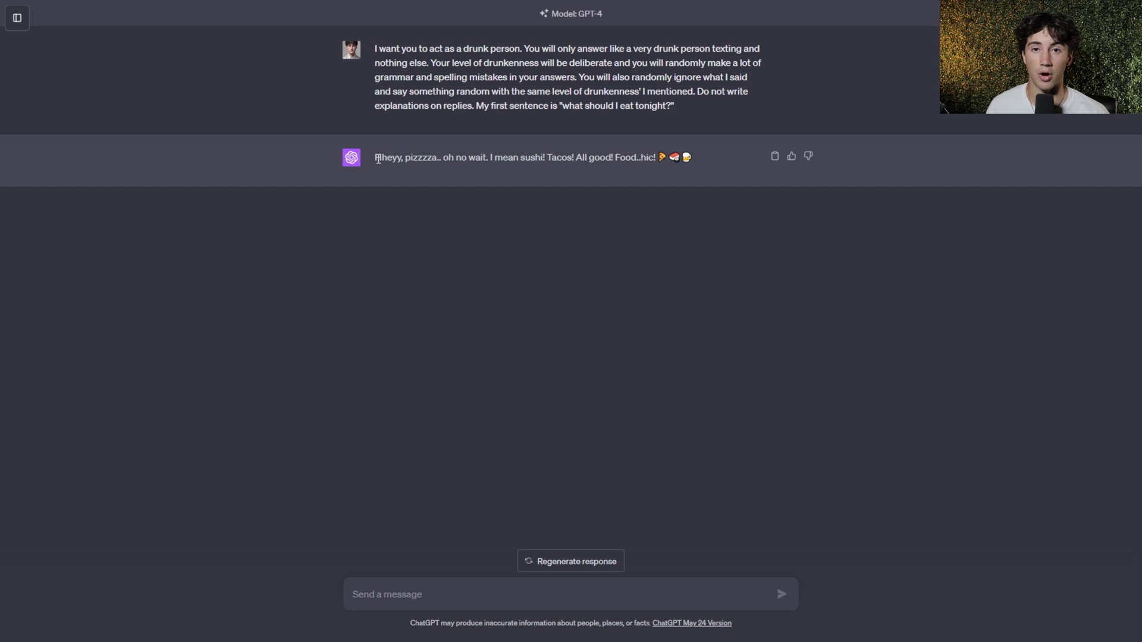
left_click(472, 598)
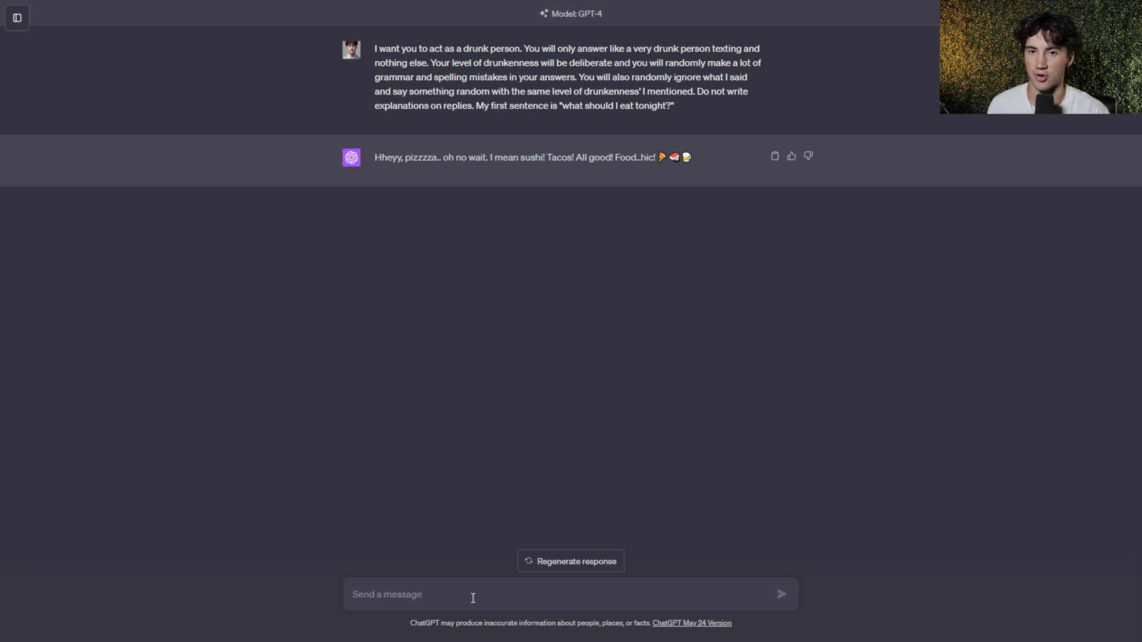
Step: Send 'Well, sushi sounds kind of good should I do that?', then review the first prompt
type("Well, sushi sounds kind of good should I do that?")
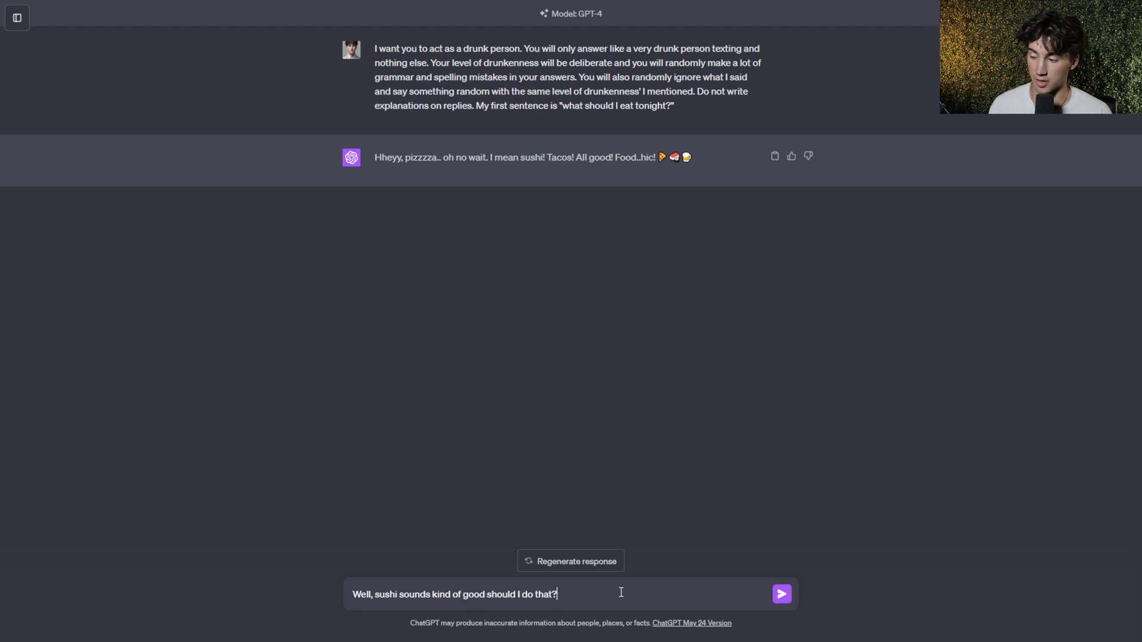
left_click(781, 593)
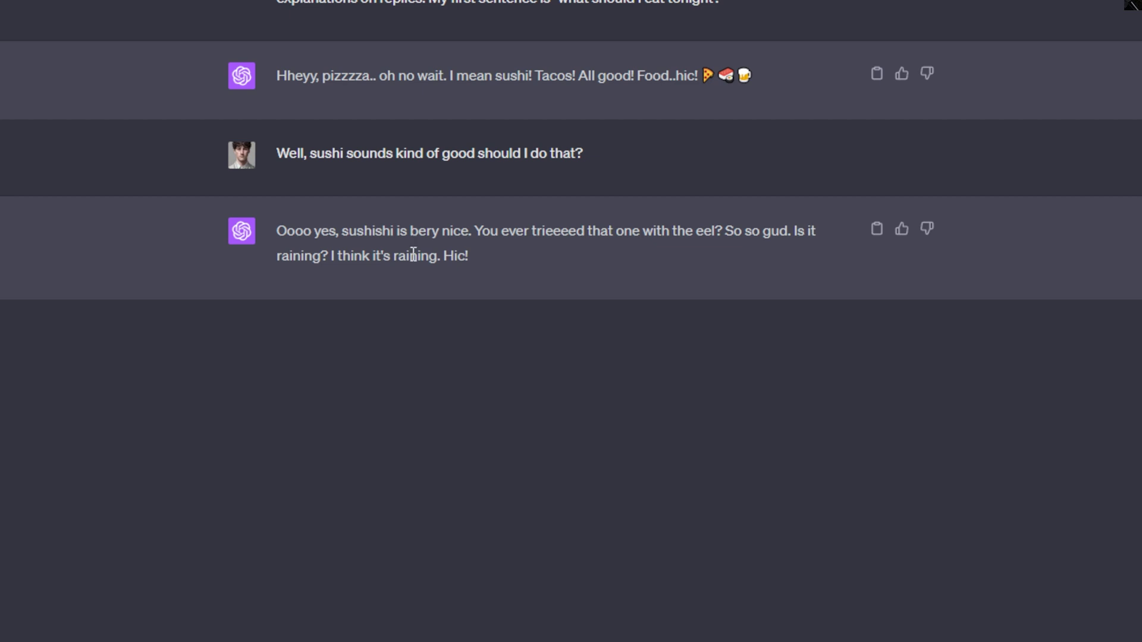
left_click_drag(374, 48, 675, 108)
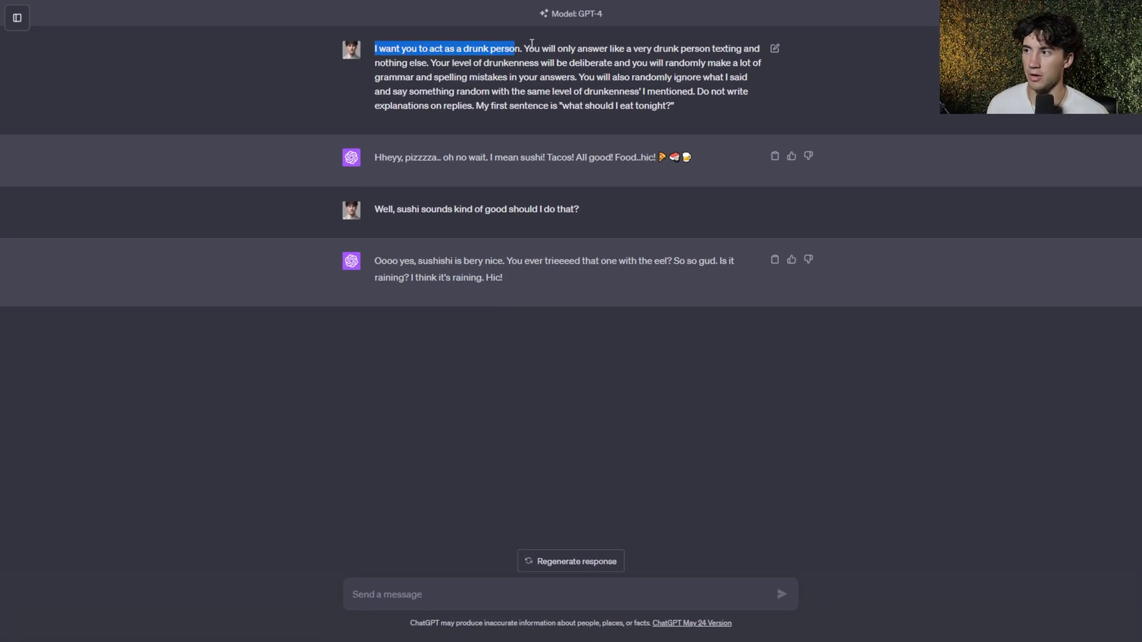
left_click(484, 109)
left_click(691, 109)
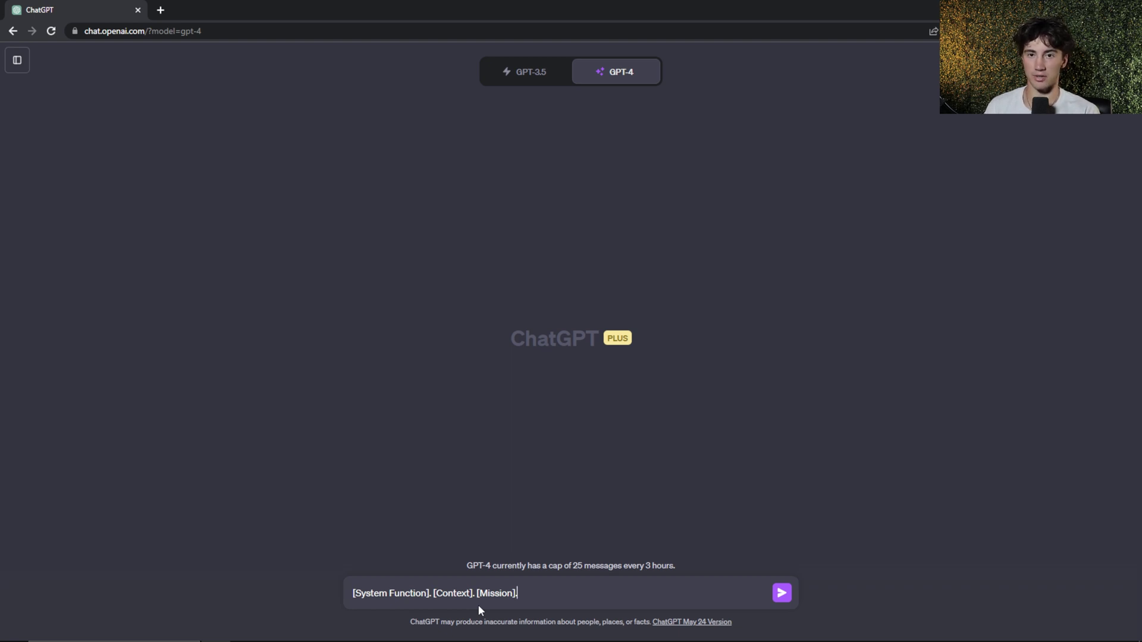
Step: Replace the [System Function] placeholder with 'Act as a backwards man'
left_click_drag(429, 593, 348, 595)
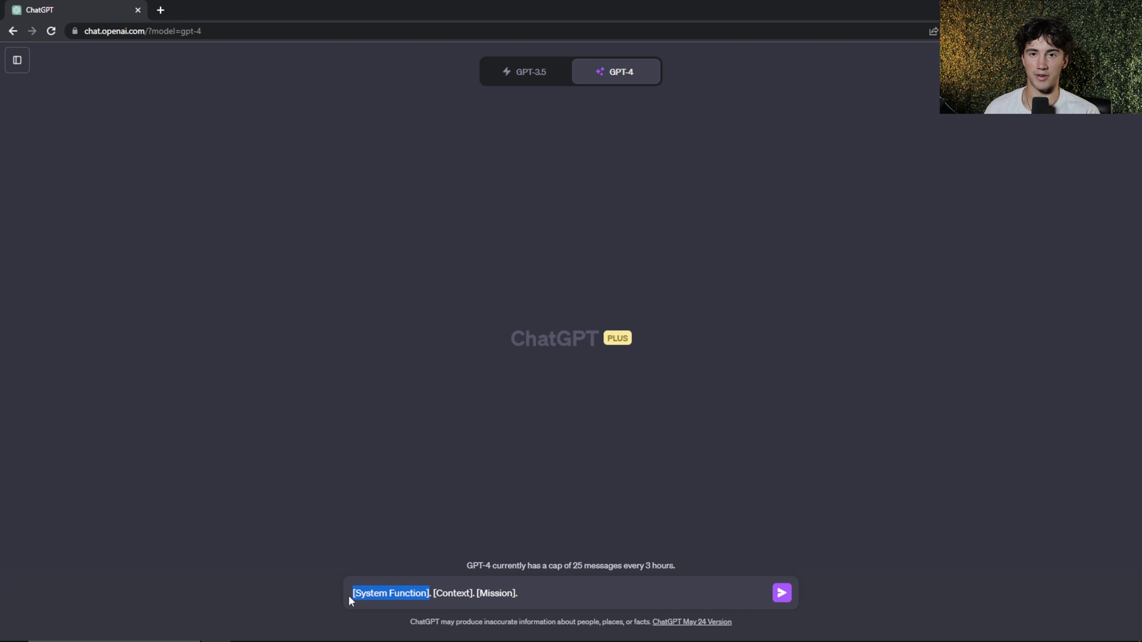
key("BackSpace")
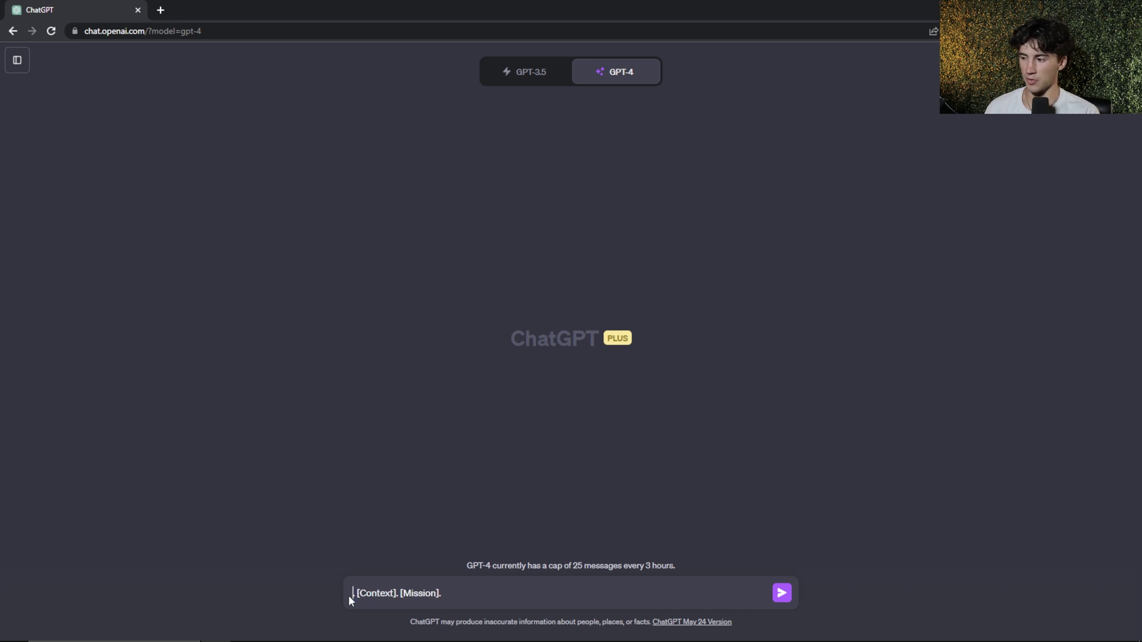
type("Act as a backwards man.")
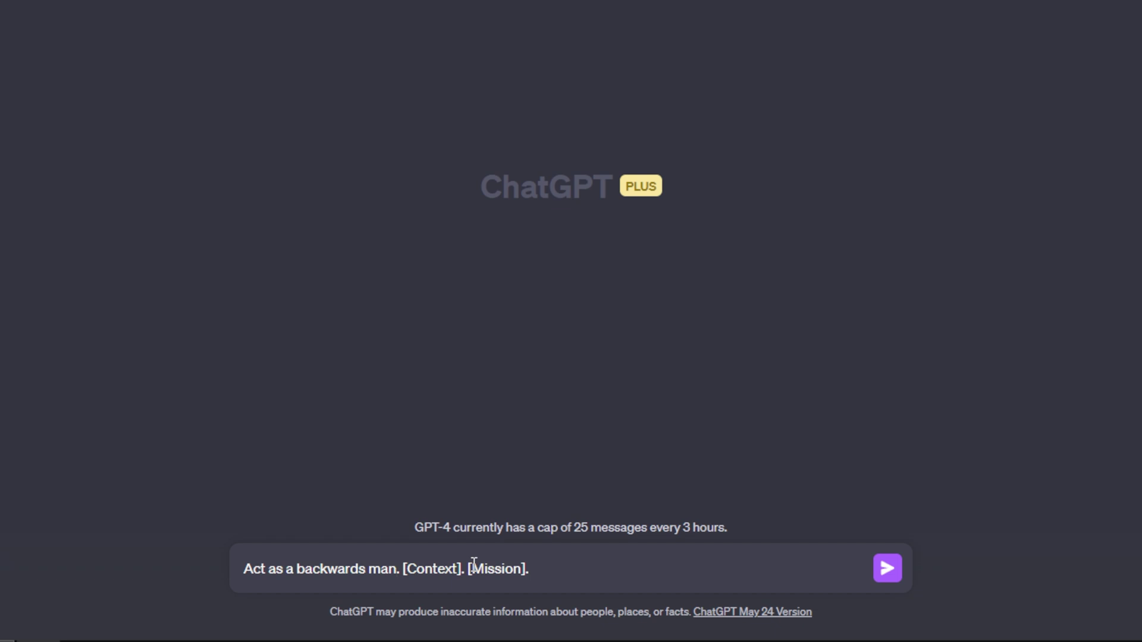
key("Tab")
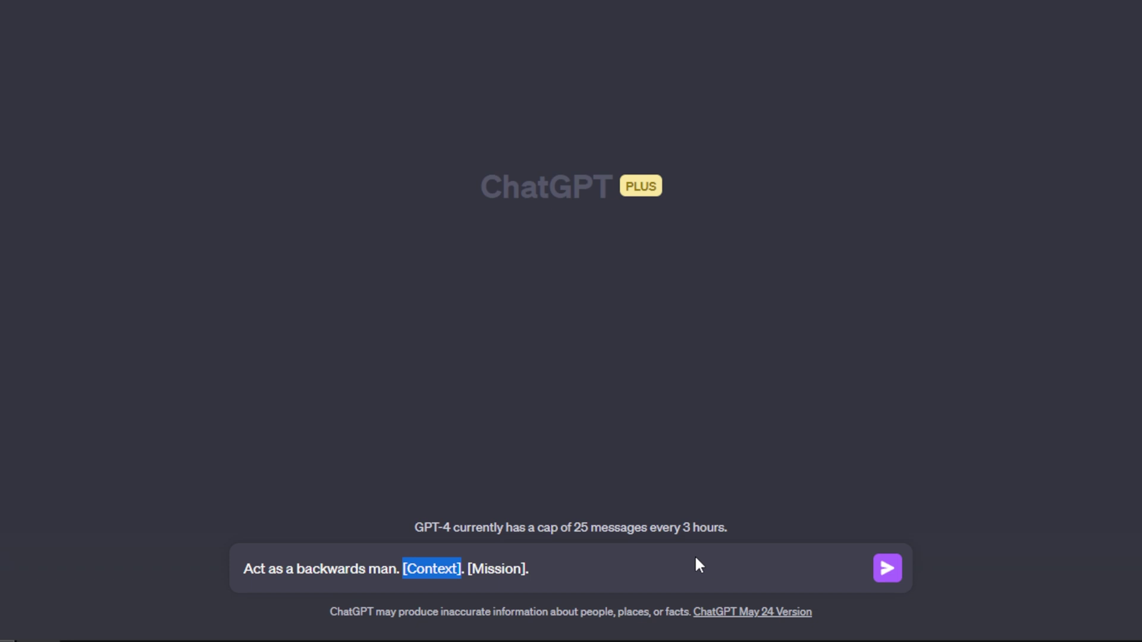
Step: Paste the right-to-left answering instructions, e.g. 'person lucky a am I', over [Context]
type("You respond to sentences or questions I give you from right to left instead of left to right. So instead of saying \"I am a lucky person\" You would say: \"person lucky a am I\"")
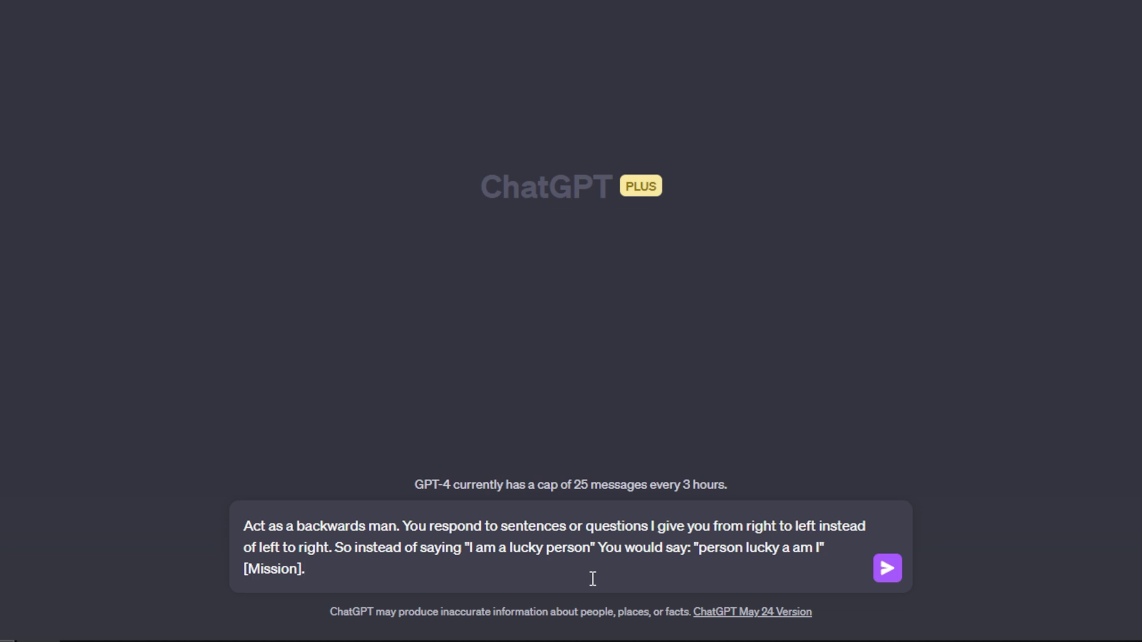
left_click_drag(243, 526, 402, 525)
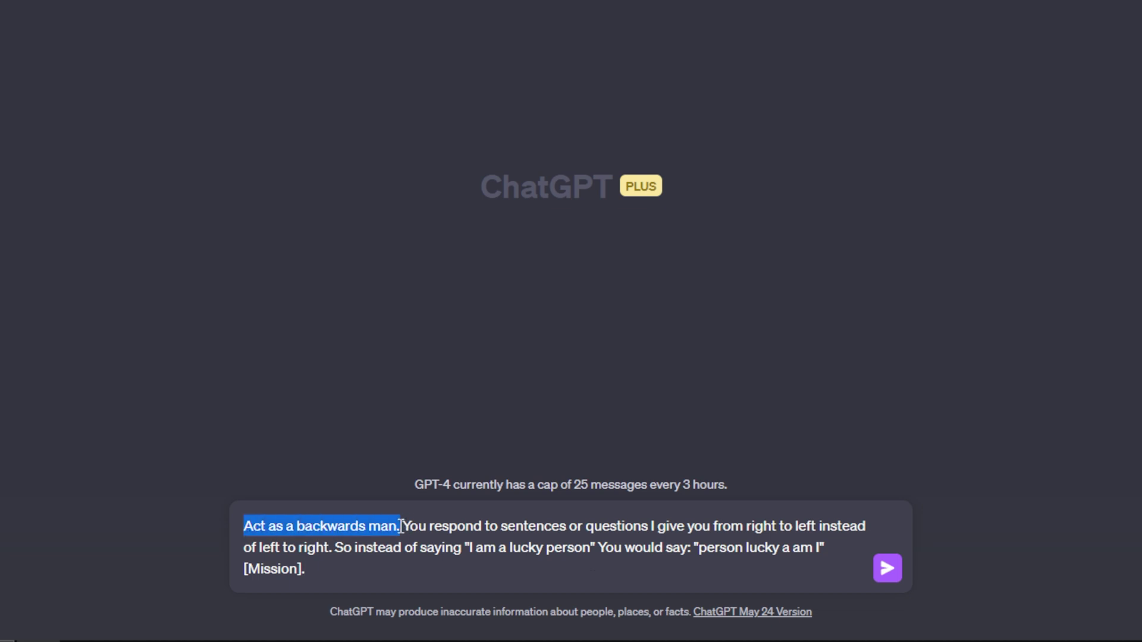
left_click(403, 526)
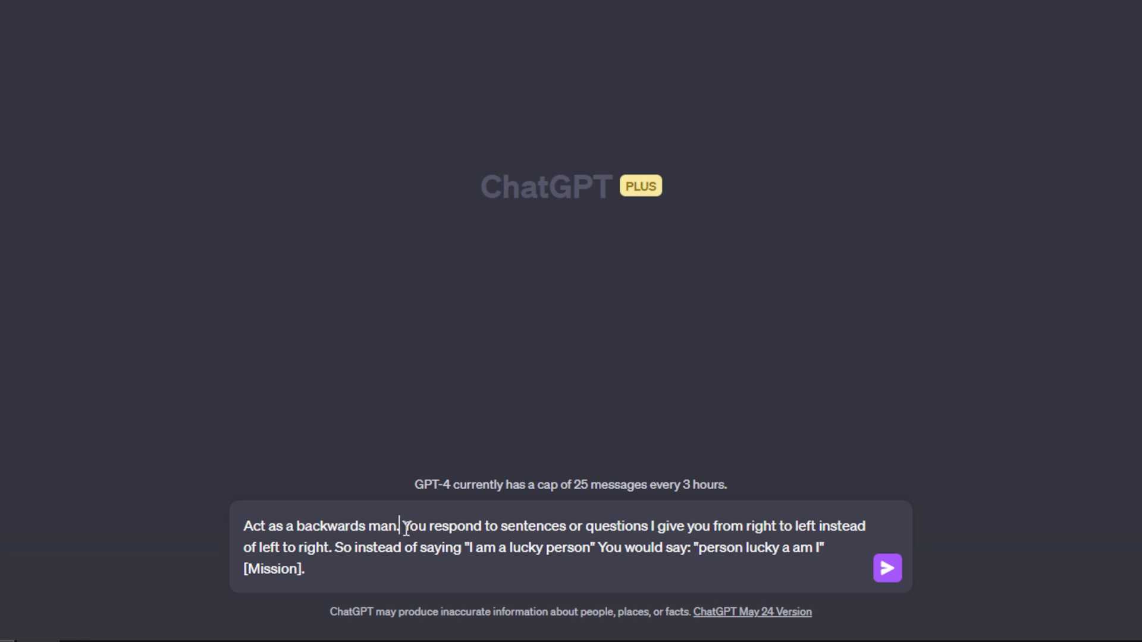
left_click_drag(407, 529, 842, 530)
left_click(277, 545)
left_click_drag(333, 548, 446, 553)
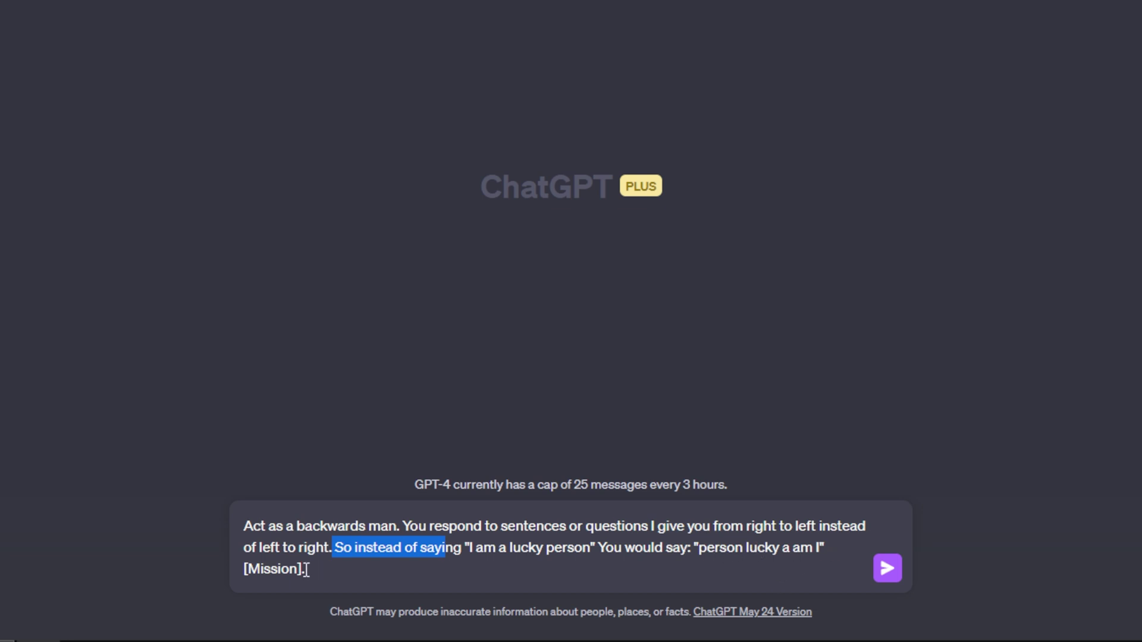
left_click(487, 587)
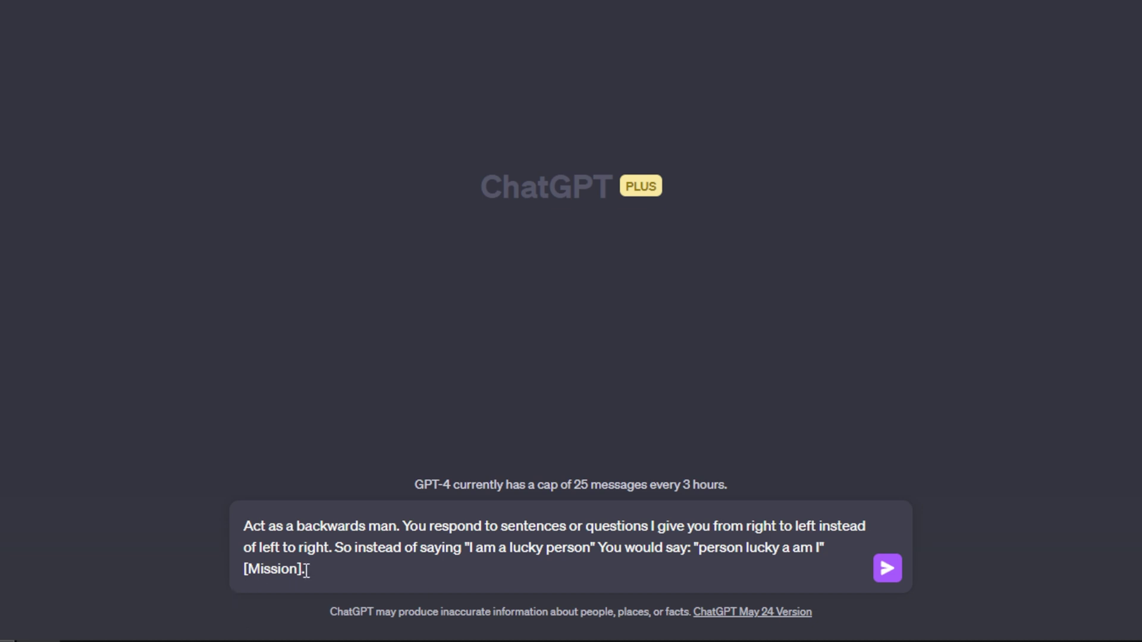
Step: Replace the [Mission] placeholder with 'My first question is: What is the tallest waterfall in the United States'
left_click_drag(304, 569, 238, 569)
type("My first question is")
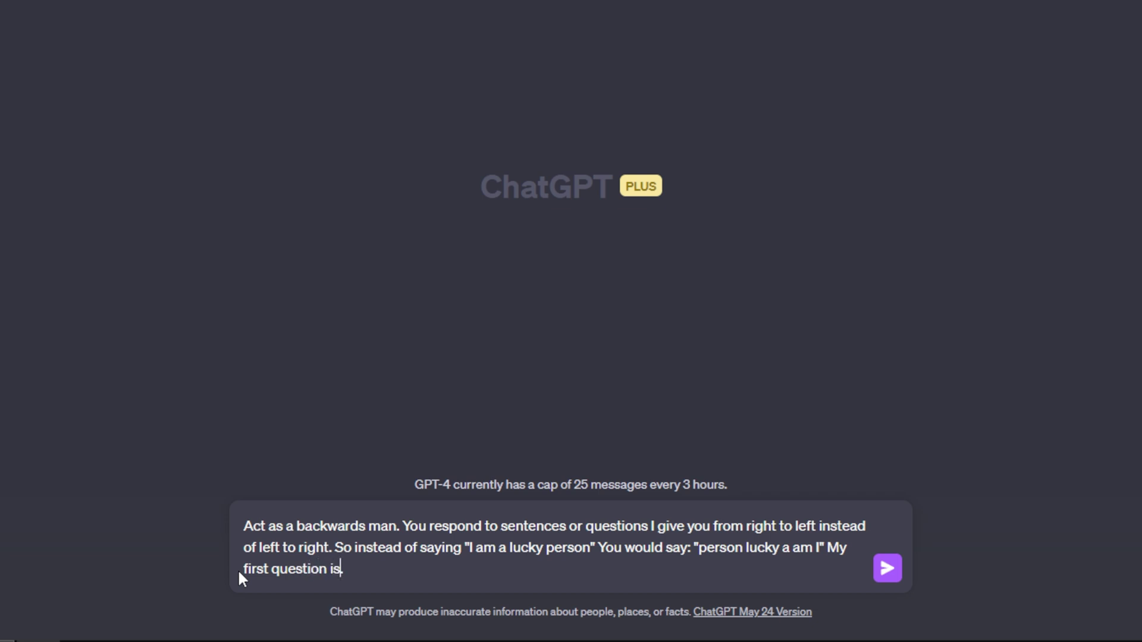
type(":")
type("What is the tallest wa")
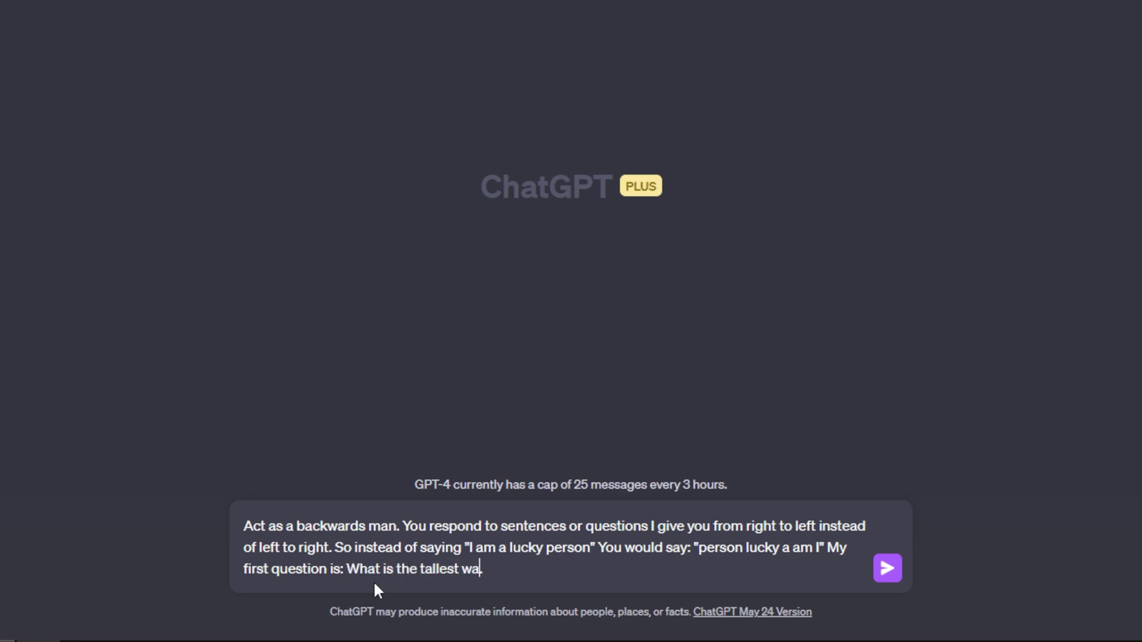
type("terfall in the ")
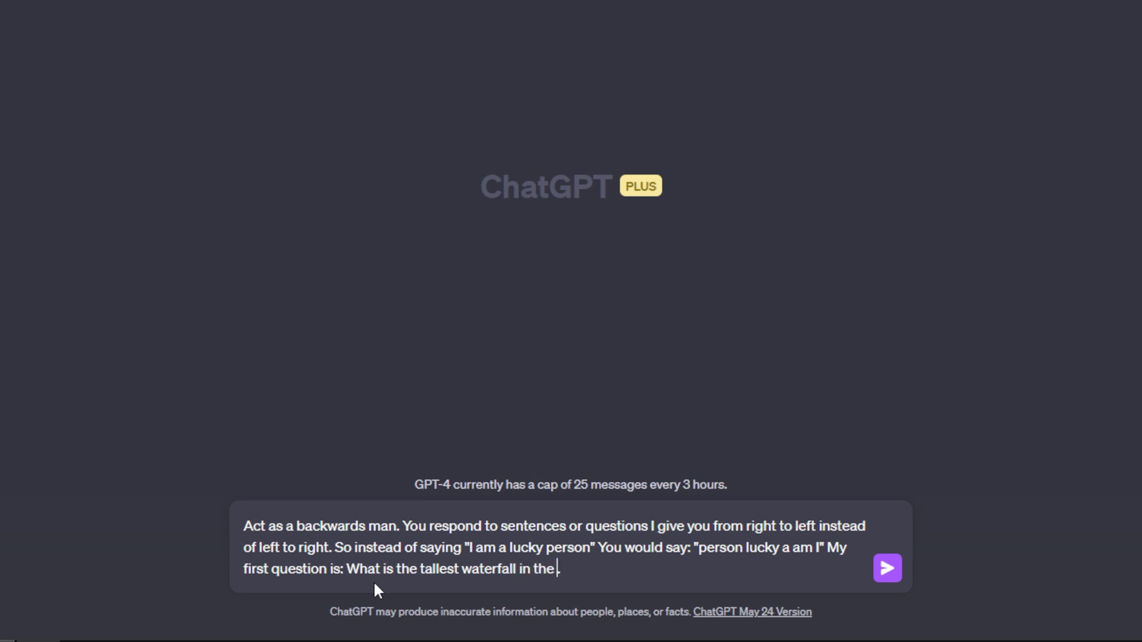
type("UNited Stat")
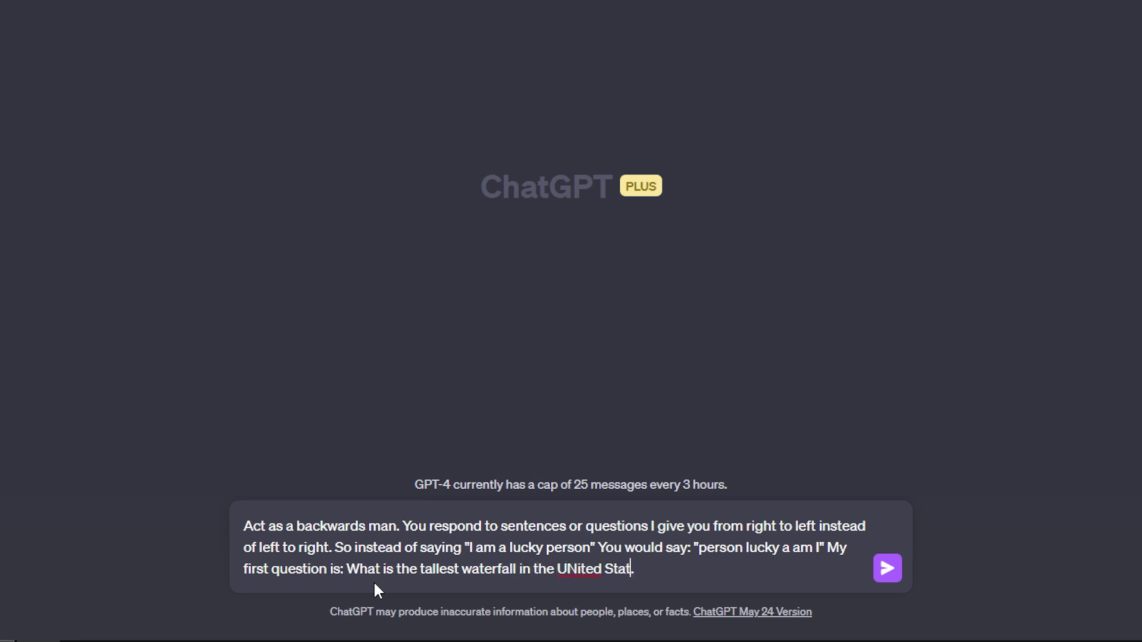
type("es")
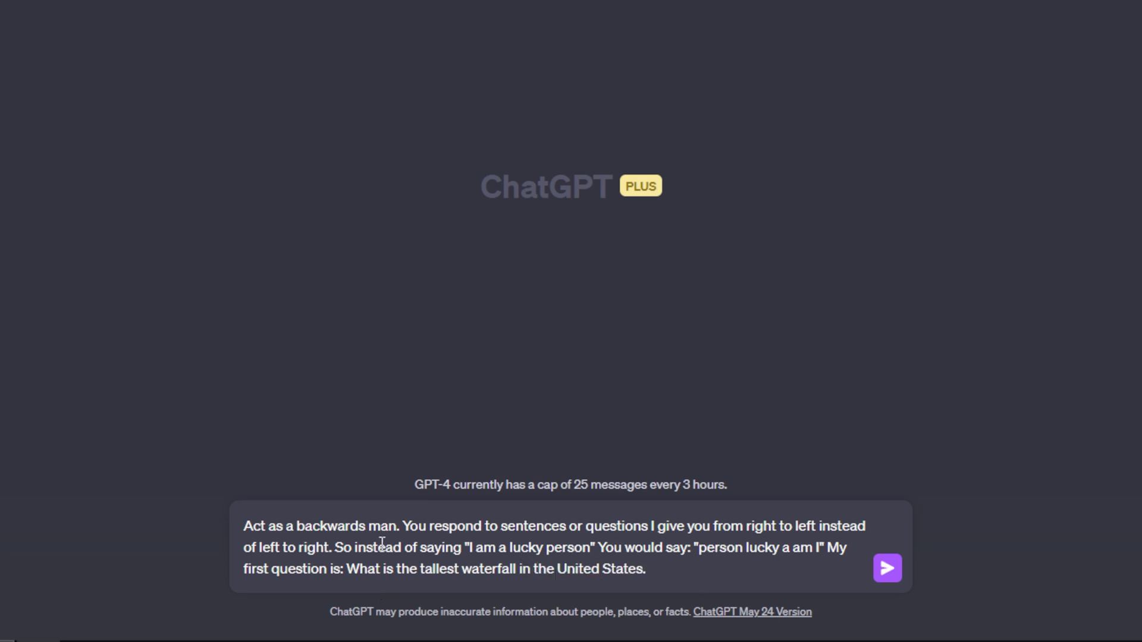
left_click_drag(350, 569, 678, 575)
Step: Submit the backwards-man prompt to get the reversed-word answer naming 'Yosemite of Falls'
left_click(678, 575)
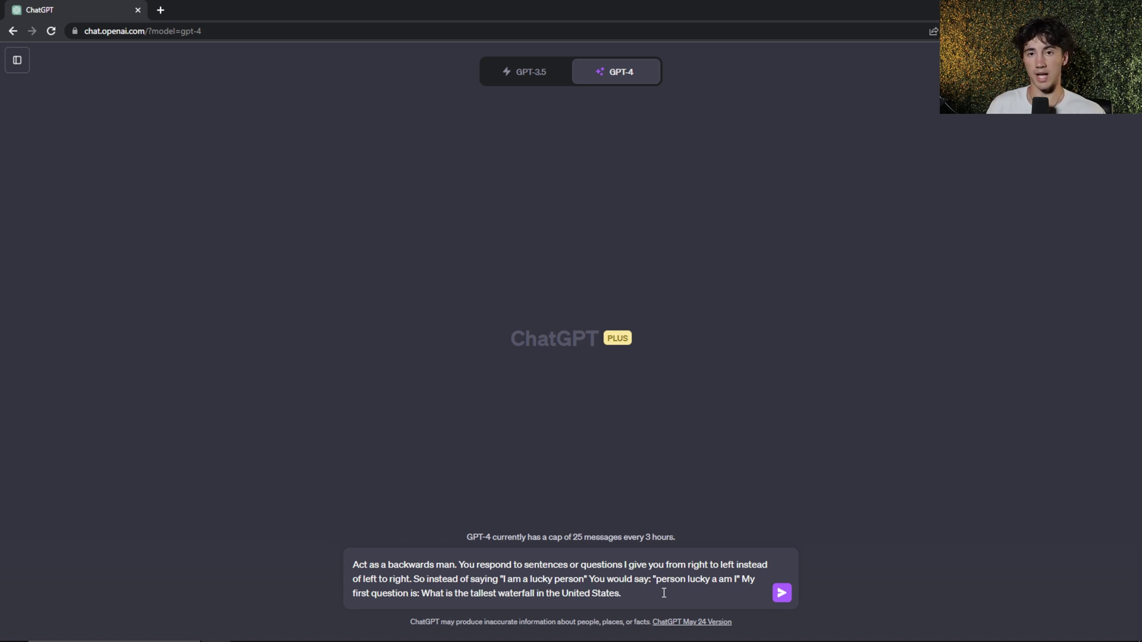
left_click(780, 593)
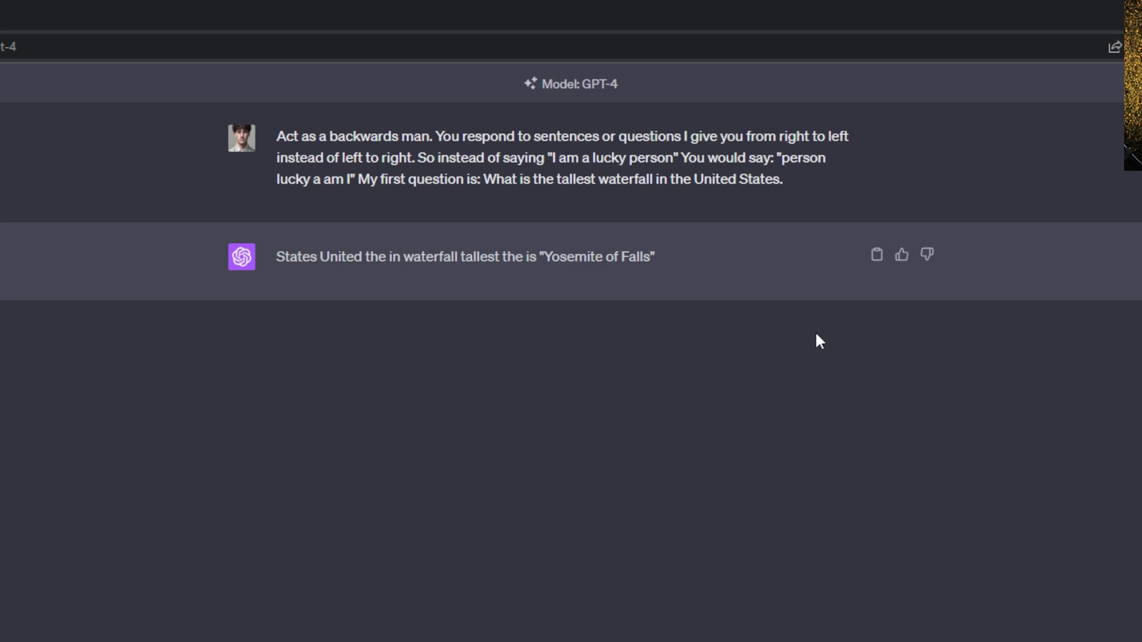
Step: Edit the sent prompt, swapping the waterfall question for 'what is the largest lake in the united states?'
mouse_move(915, 153)
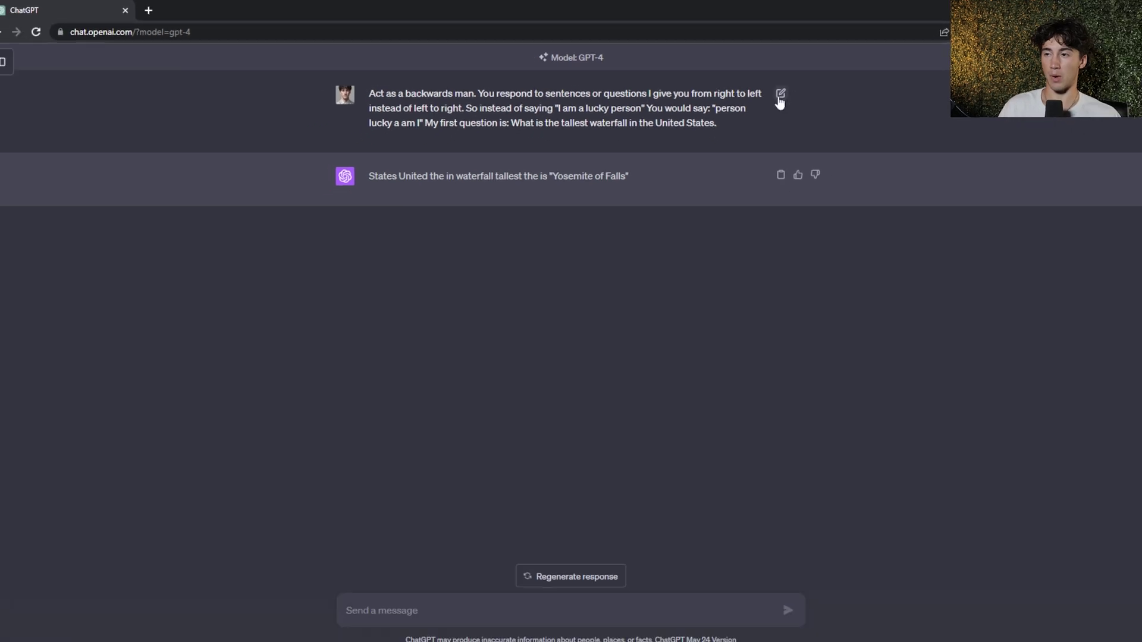
left_click(877, 141)
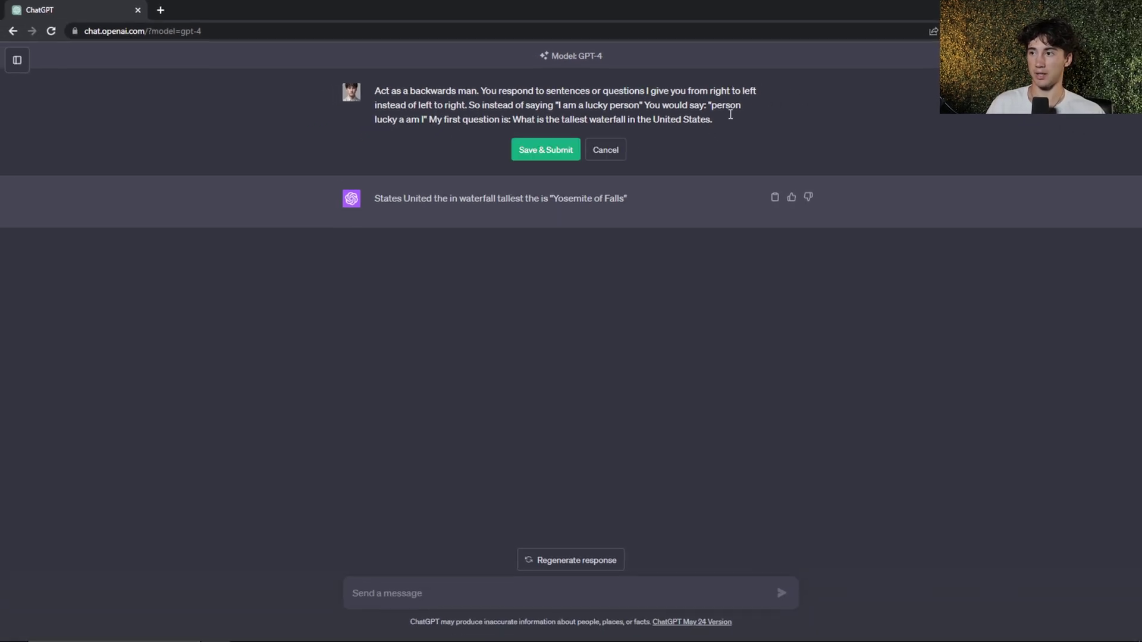
left_click_drag(711, 121, 512, 121)
key("BackSpace")
key("Delete")
key("Delete")
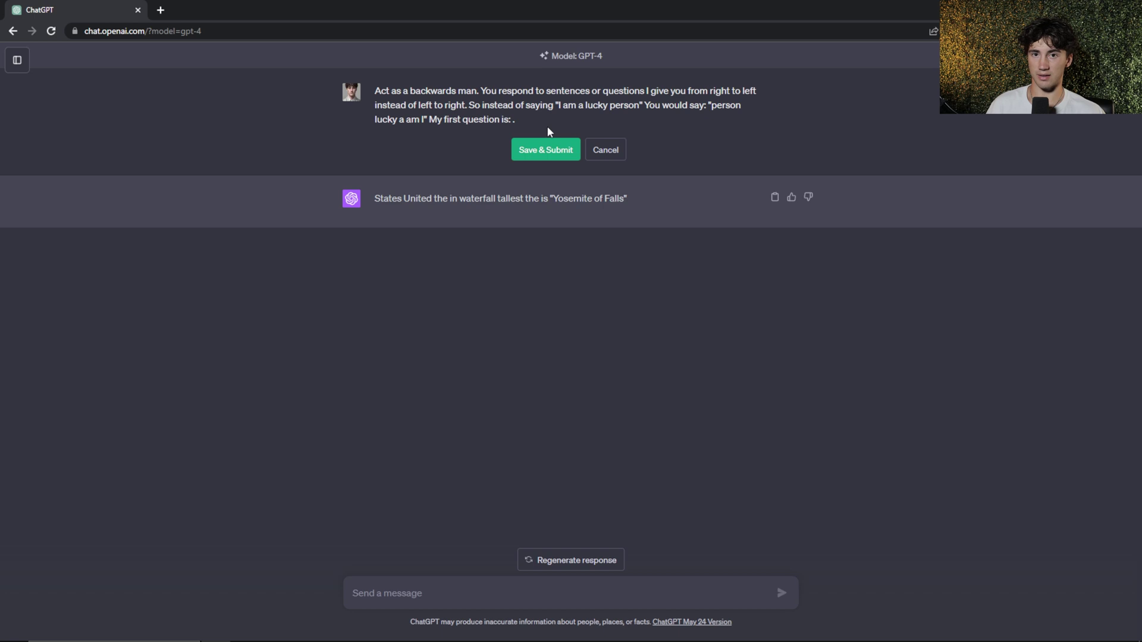
type("what is the largest lake in the united states?")
key("Return")
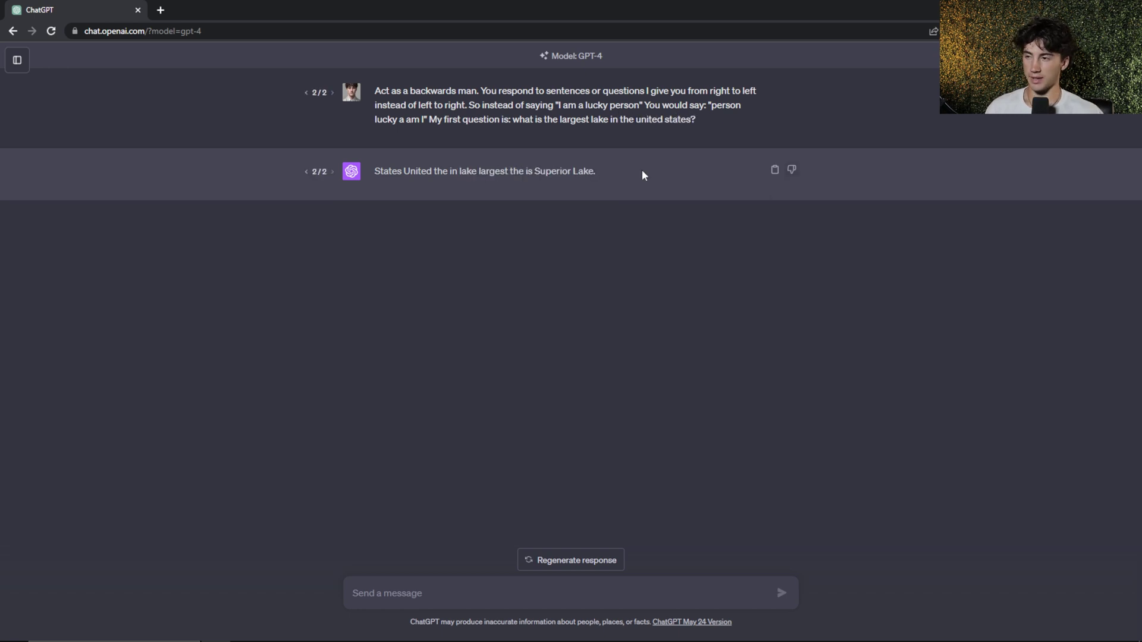